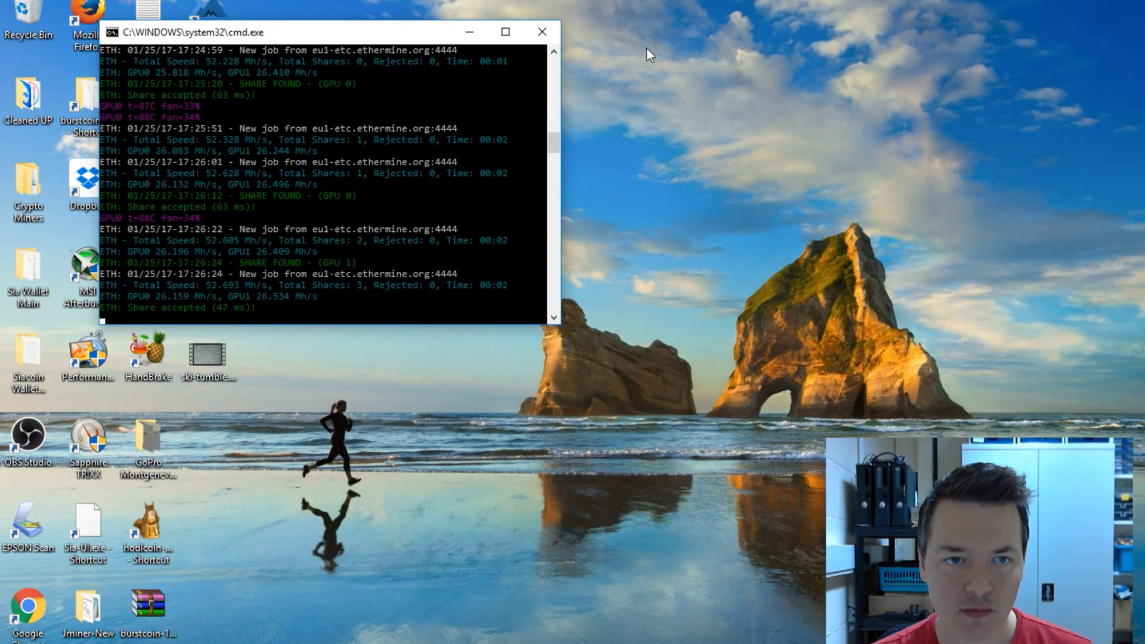
Close the miner console and read the Claymore v7.4 thread, highlighting the version number
left_click(541, 30)
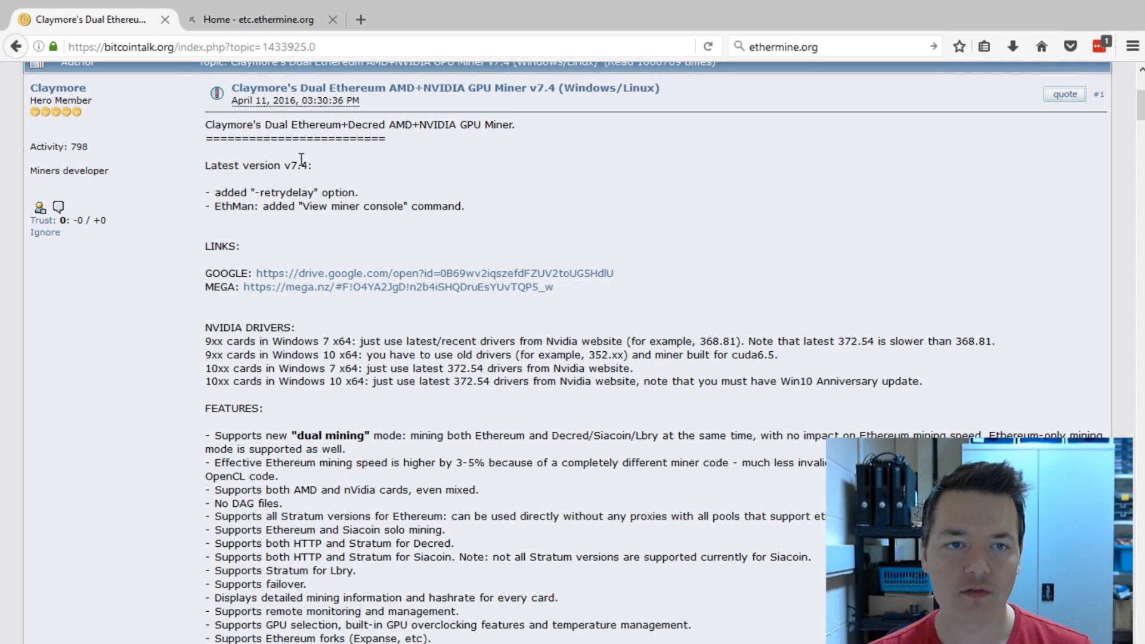
left_click_drag(287, 166, 313, 168)
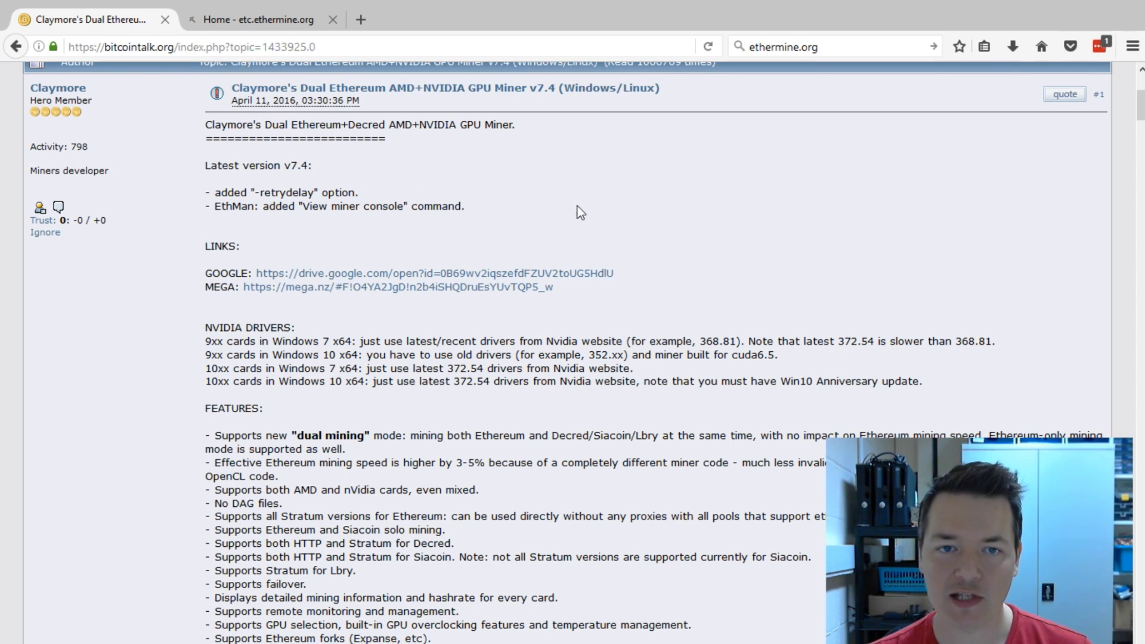
scroll(578, 206, "down", 3)
scroll(614, 218, "up", 5)
scroll(653, 251, "down", 2)
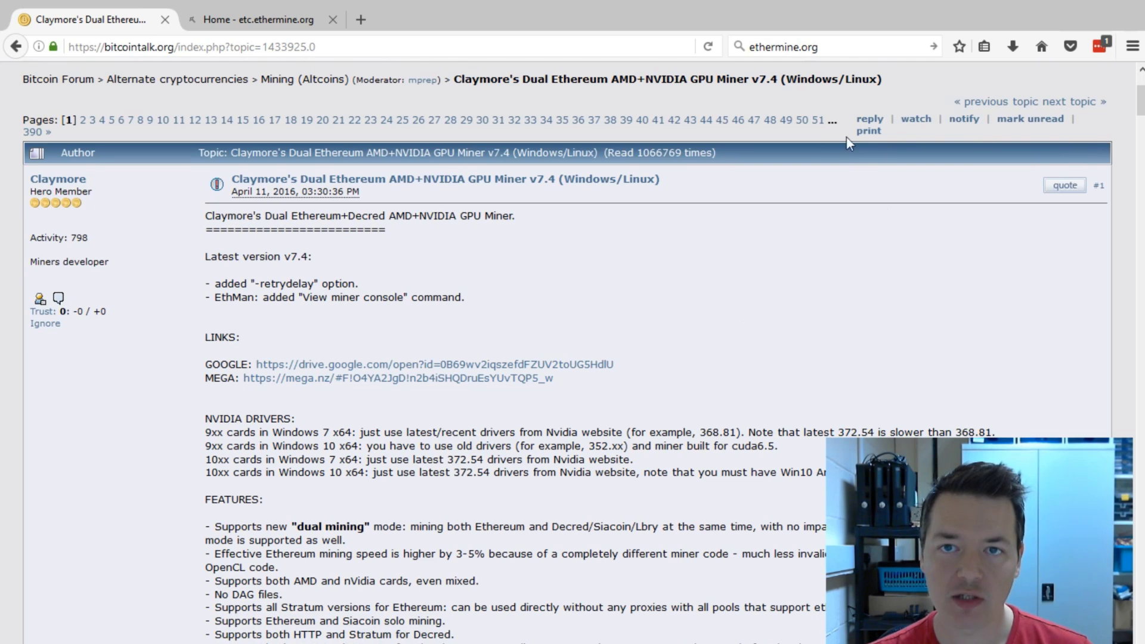
scroll(495, 298, "down", 2)
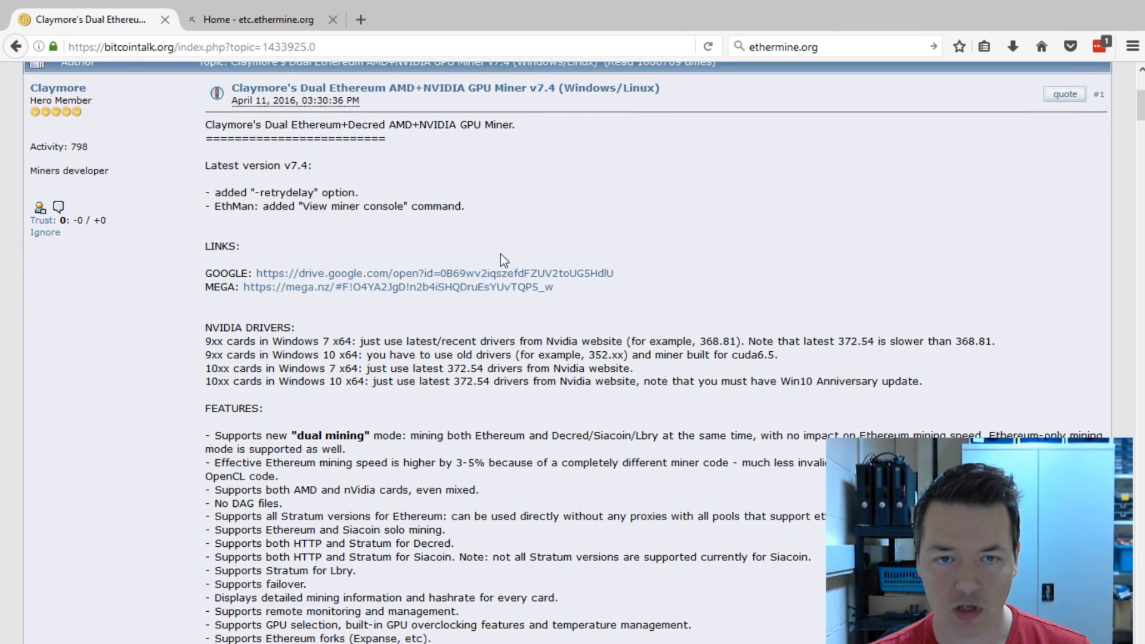
scroll(501, 262, "down", 3)
scroll(537, 283, "up", 3)
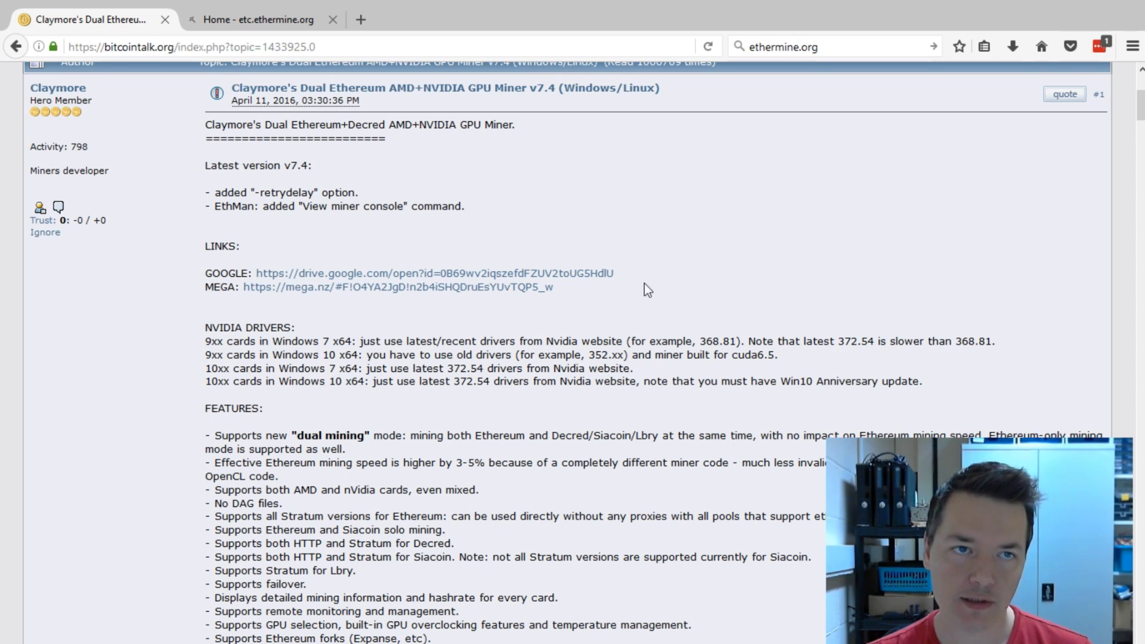
Switch to the etc.ethermine.org pool tab and select its web address
left_click(281, 18)
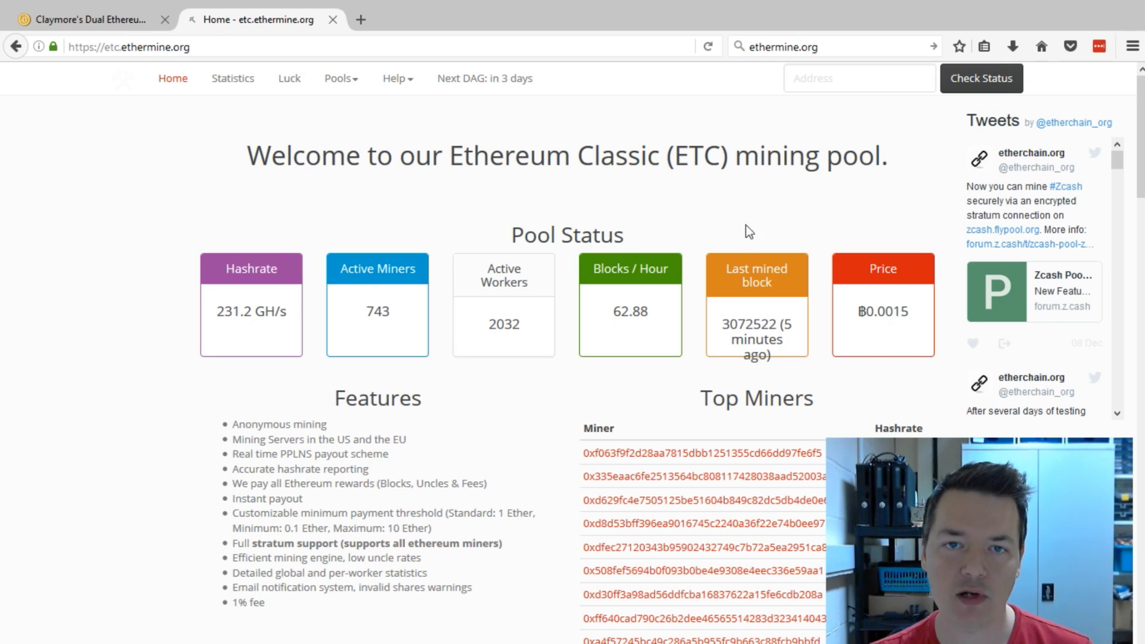
left_click(203, 47)
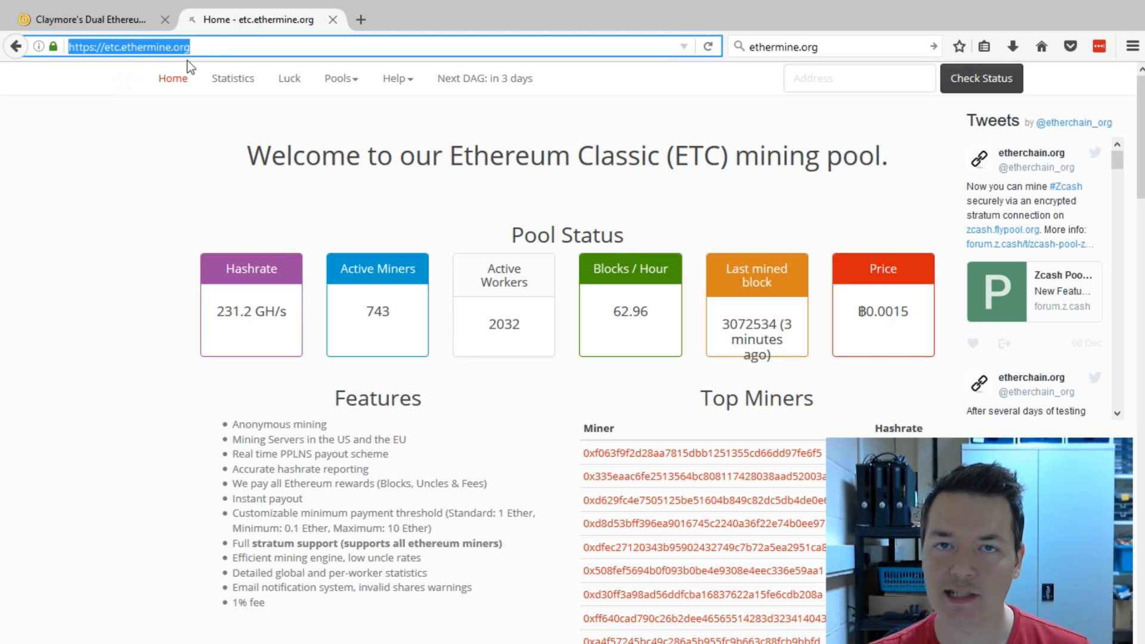
left_click(191, 150)
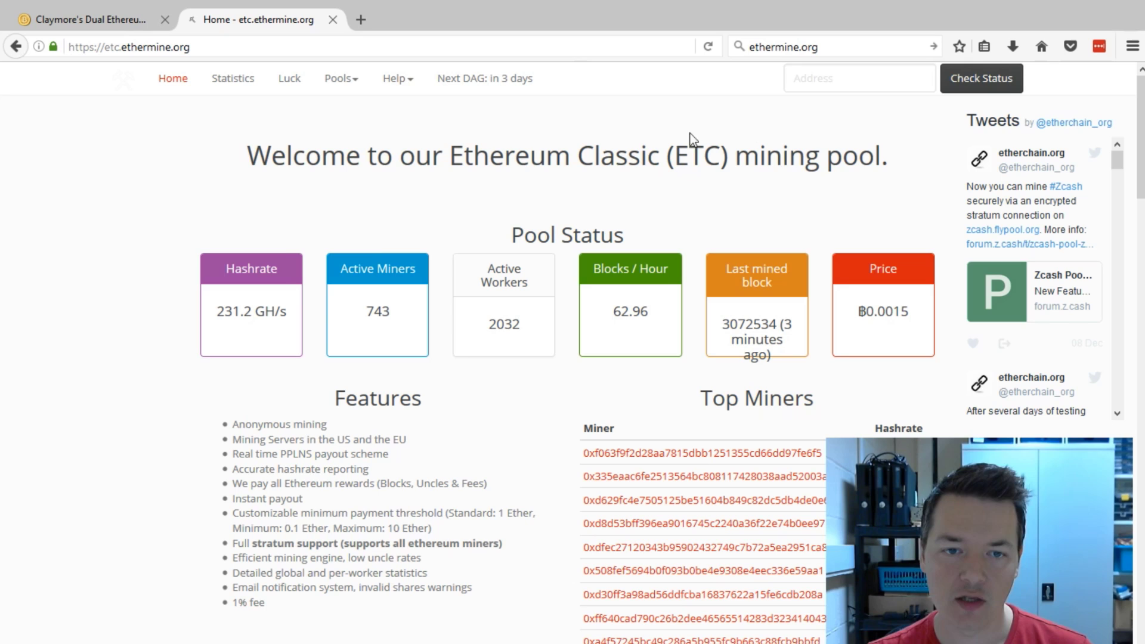
Look over the pool status and top miners, then minimize Firefox
scroll(378, 248, "down", 1)
scroll(378, 249, "down", 1)
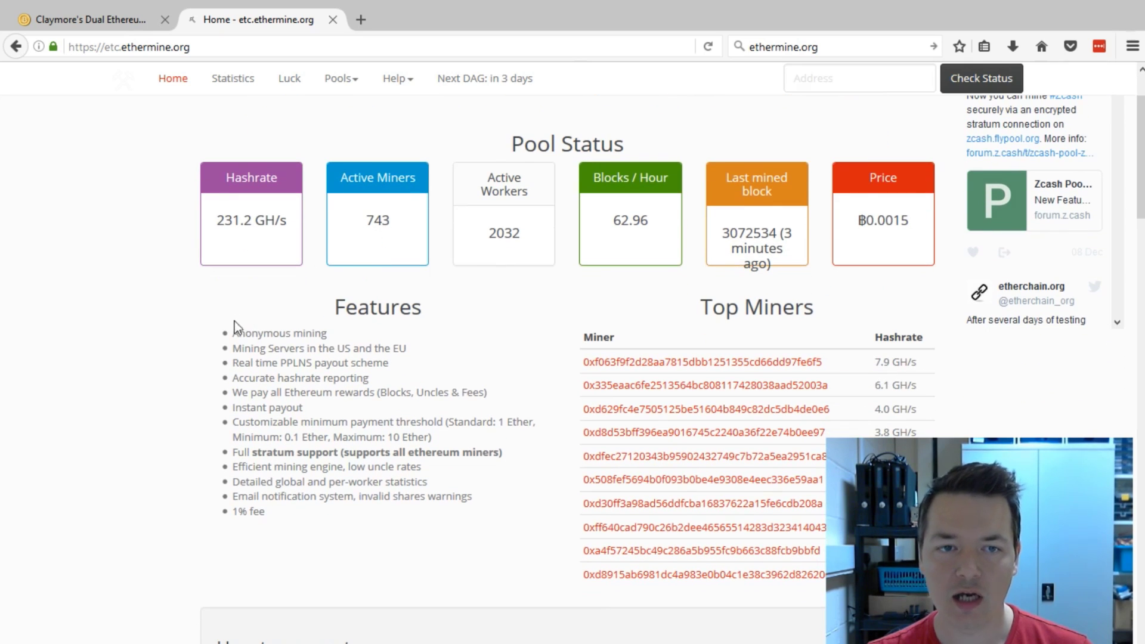
scroll(575, 209, "up", 2)
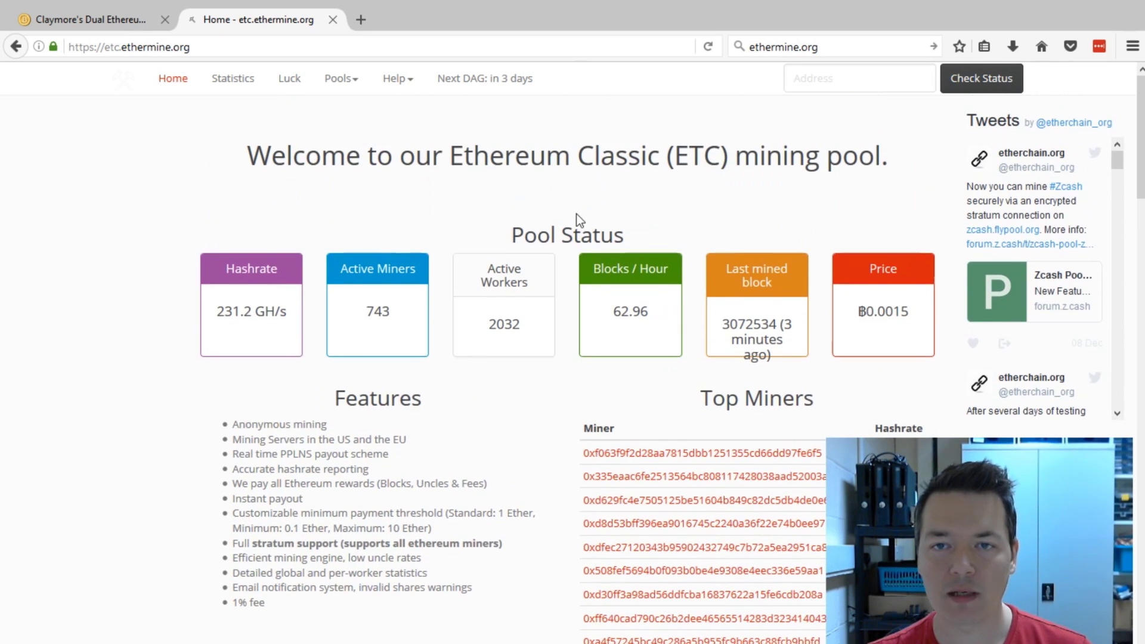
scroll(578, 217, "down", 2)
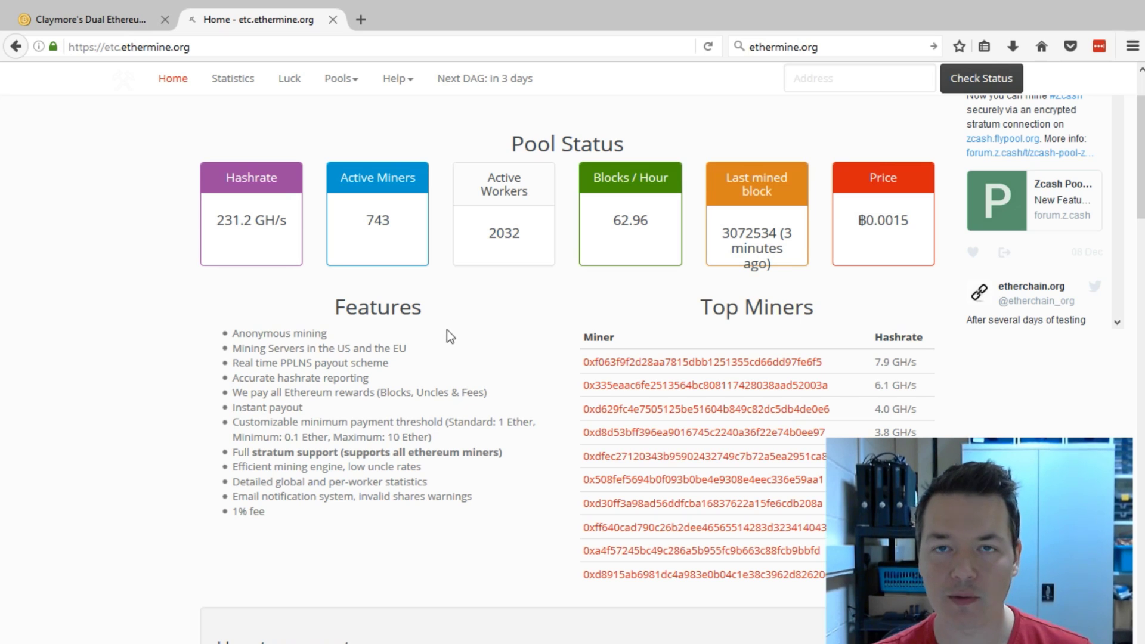
scroll(457, 360, "up", 3)
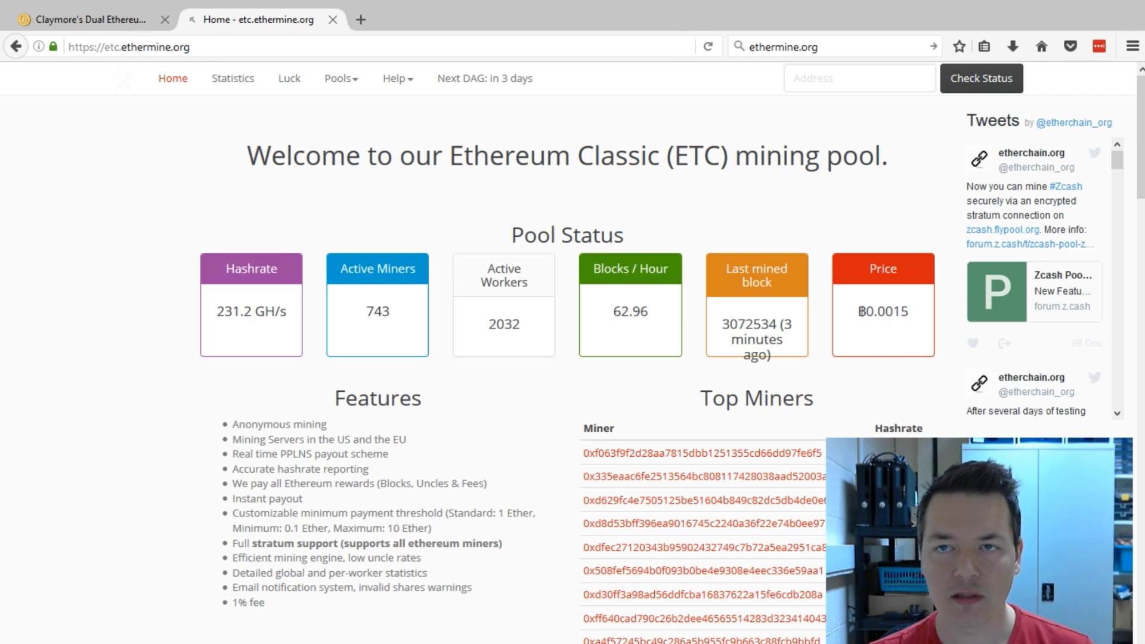
left_click(1060, 3)
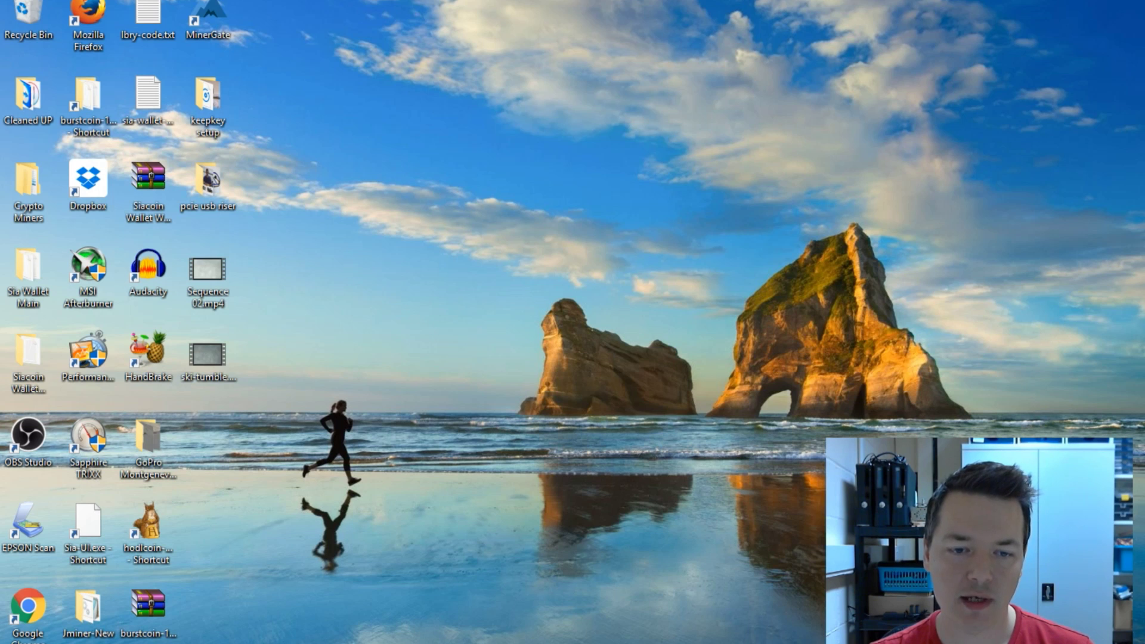
Bring the Claymore v7.0 Beta folder forward and select, then clear, its 21 items
mouse_move(370, 642)
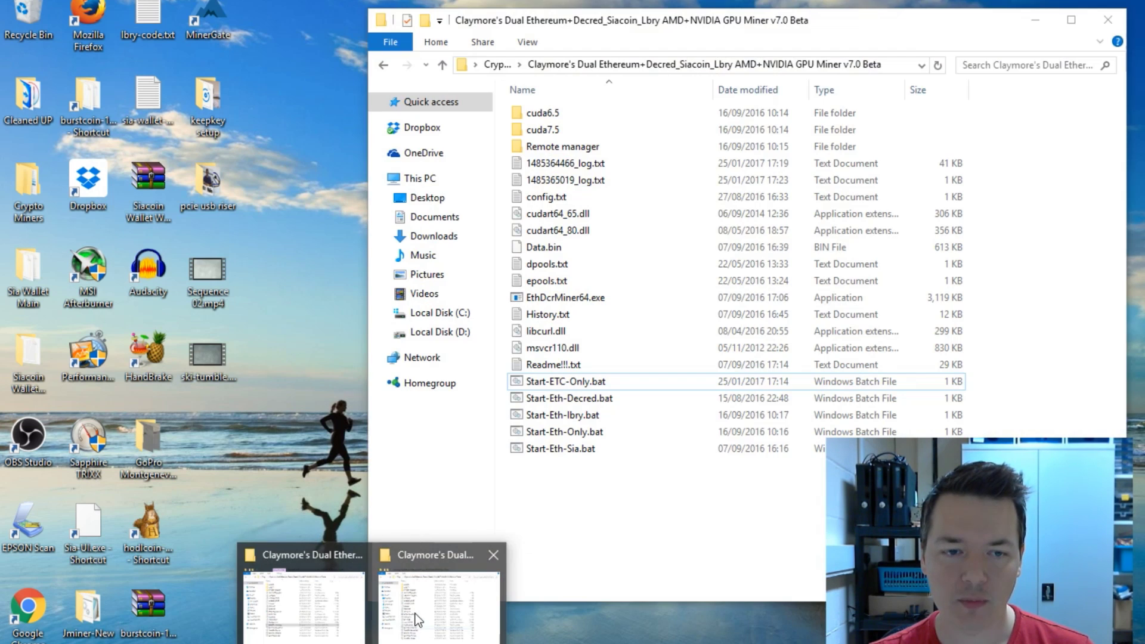
left_click(415, 614)
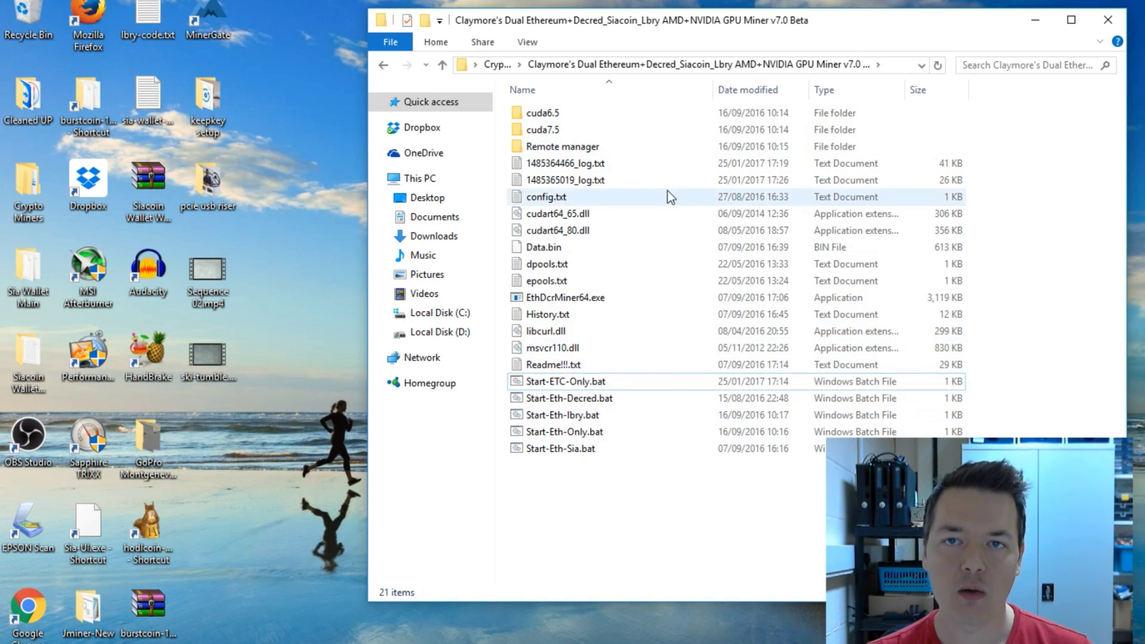
left_click(567, 113)
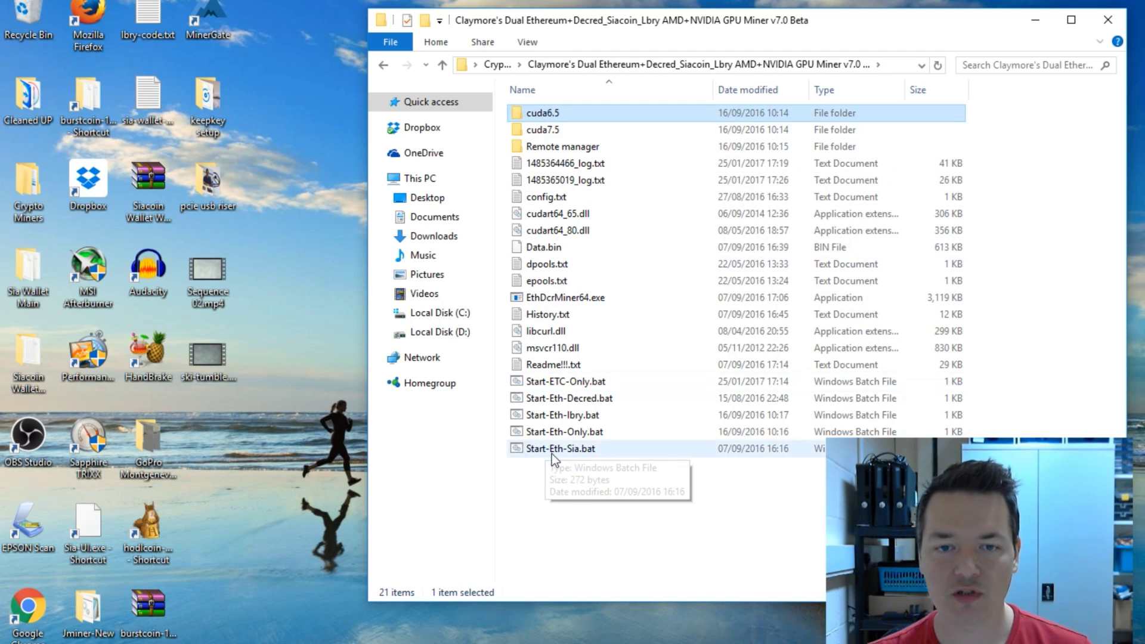
left_click(604, 445, "shift")
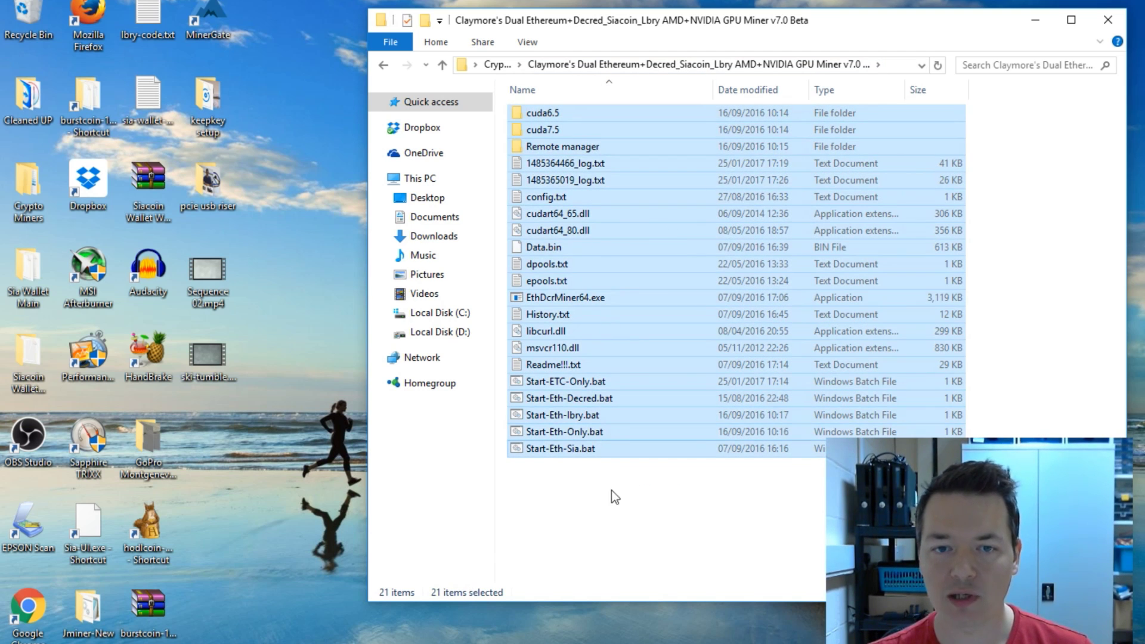
left_click(611, 489)
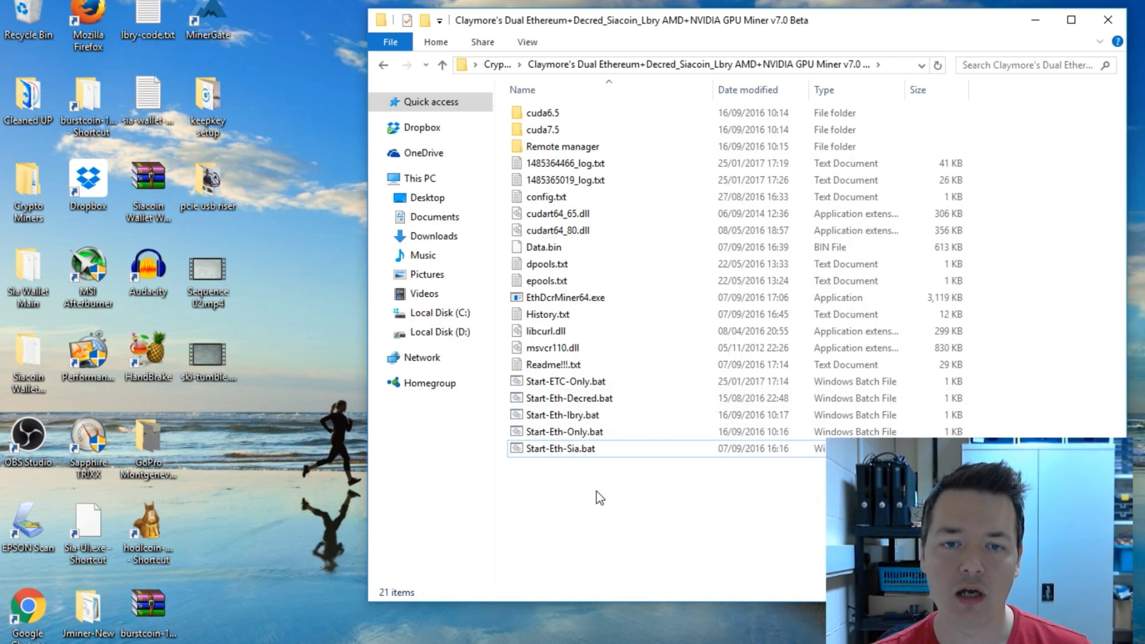
Select Start-Eth-Only.bat and bring up its actions menu
left_click(573, 416)
left_click(578, 433)
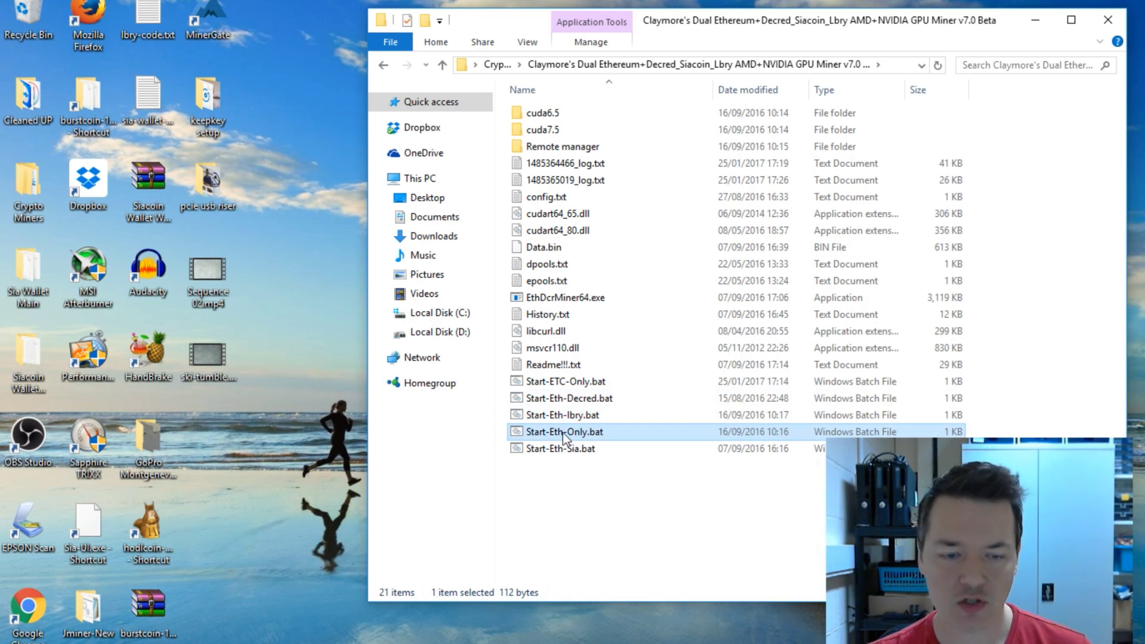
right_click(566, 431)
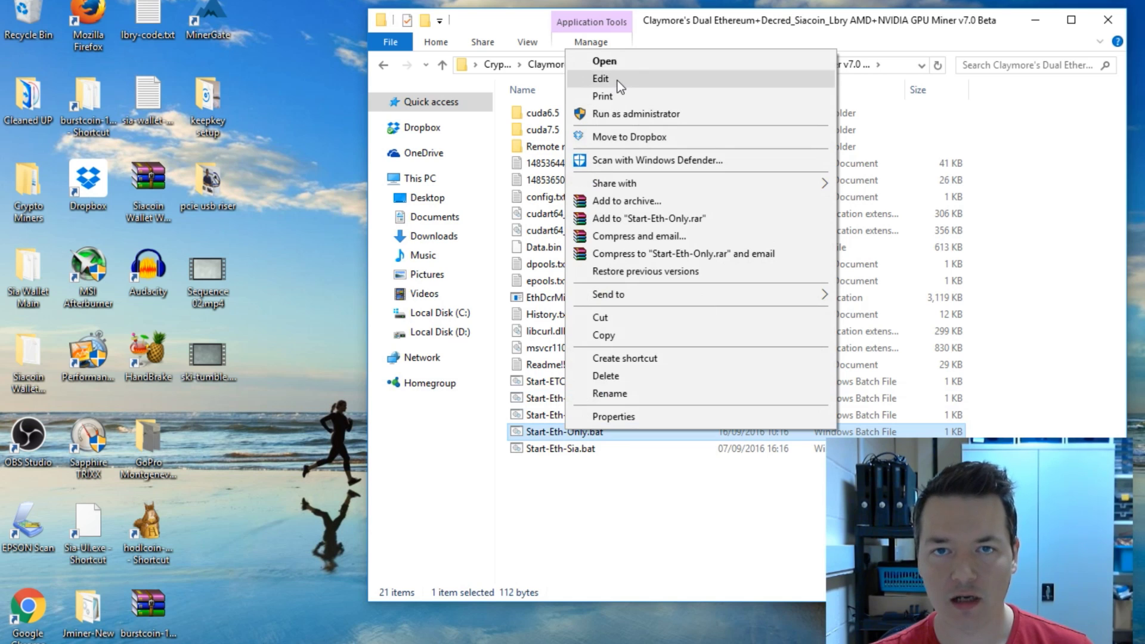
Edit Start-Eth-Only.bat in Notepad and highlight its eu1.ethermine.org:4444 miner command line
left_click(617, 79)
left_click_drag(574, 80, 650, 212)
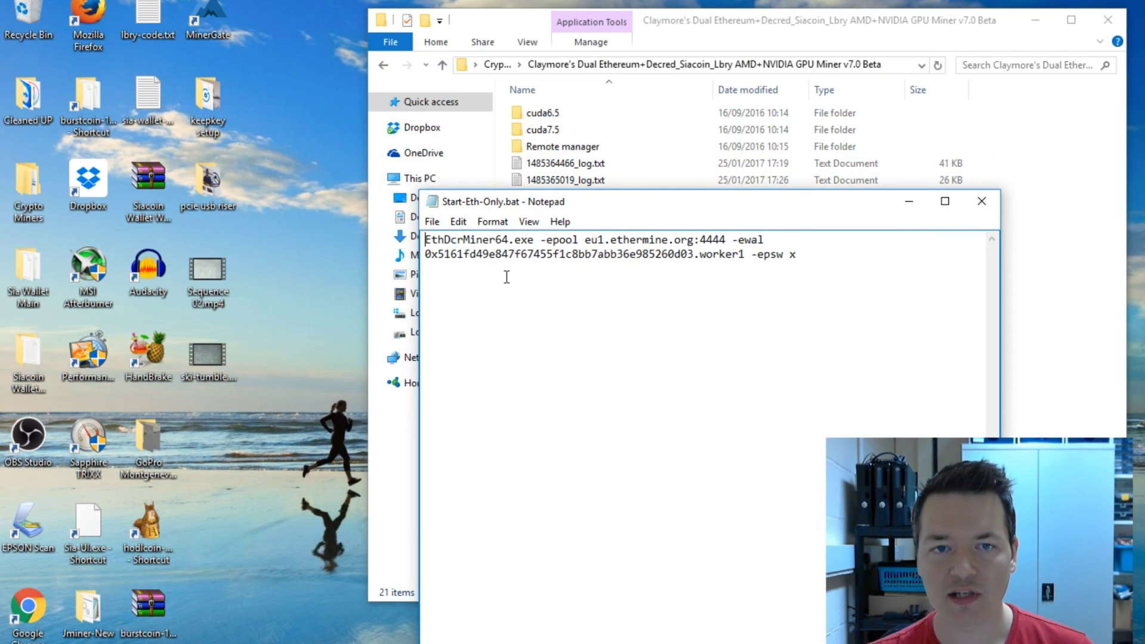
left_click_drag(424, 239, 797, 252)
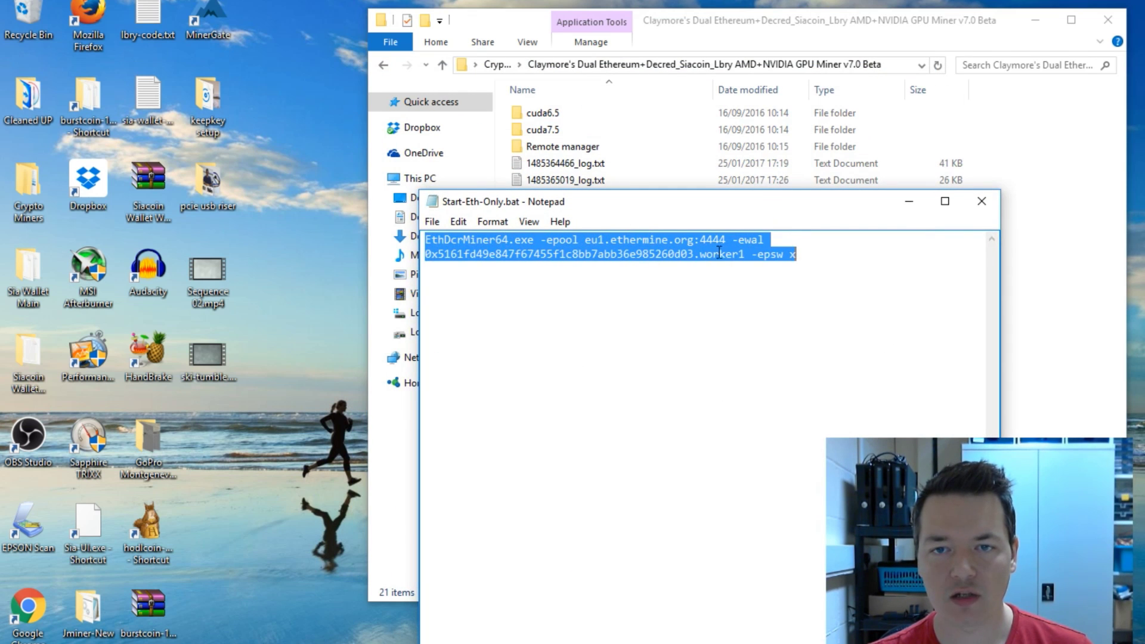
left_click(675, 292)
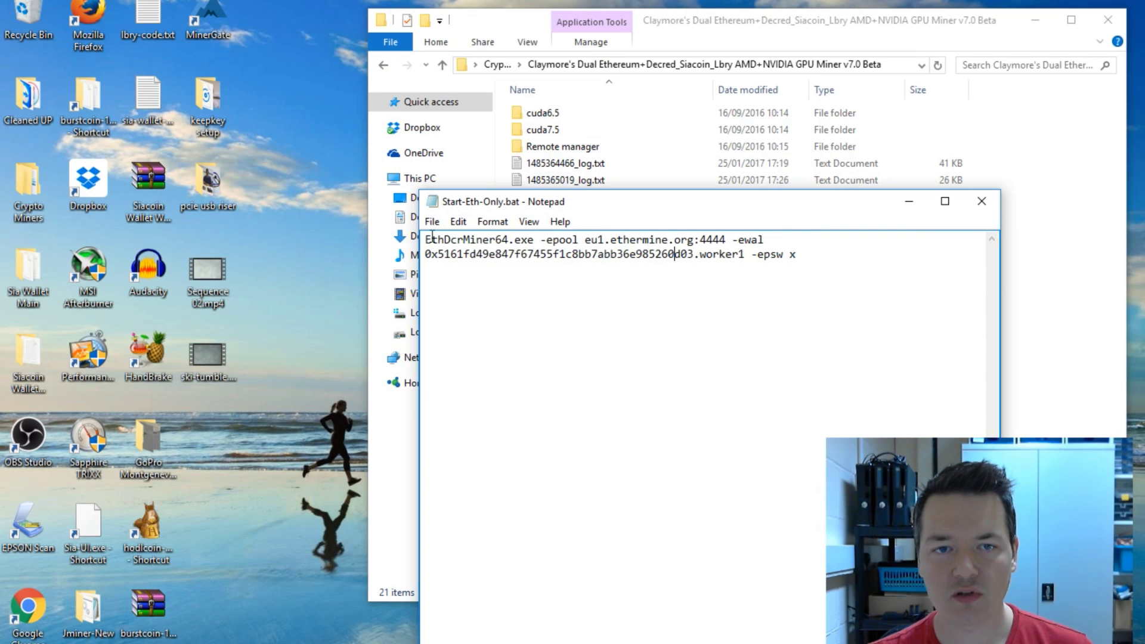
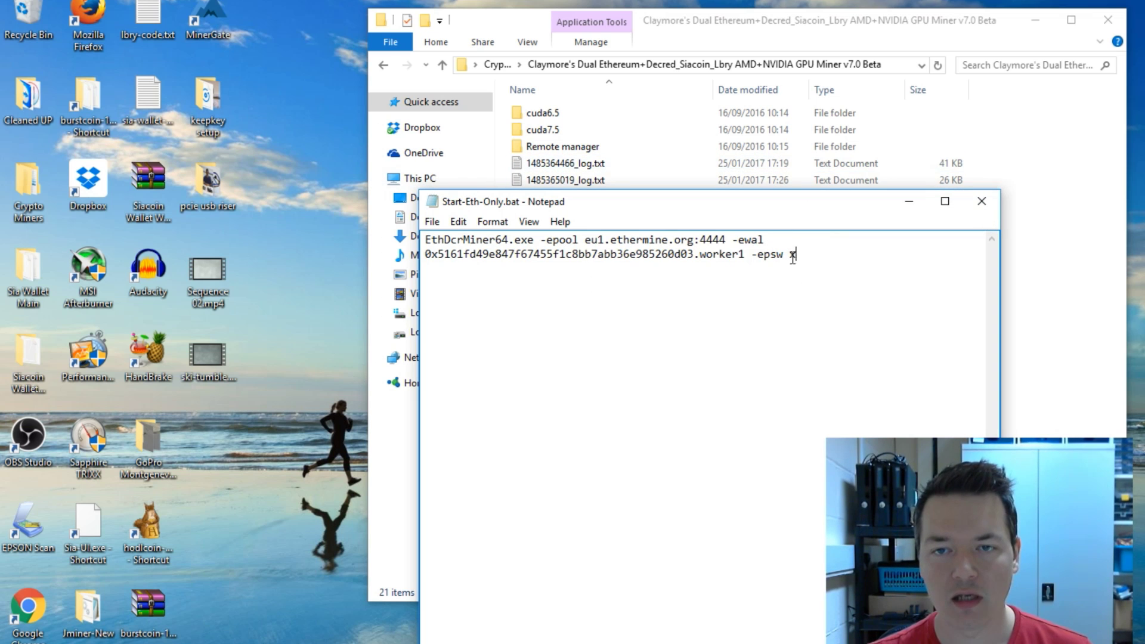
Highlight both miner command lines, then close Start-Eth-Only.bat in Notepad
left_click_drag(794, 255, 422, 242)
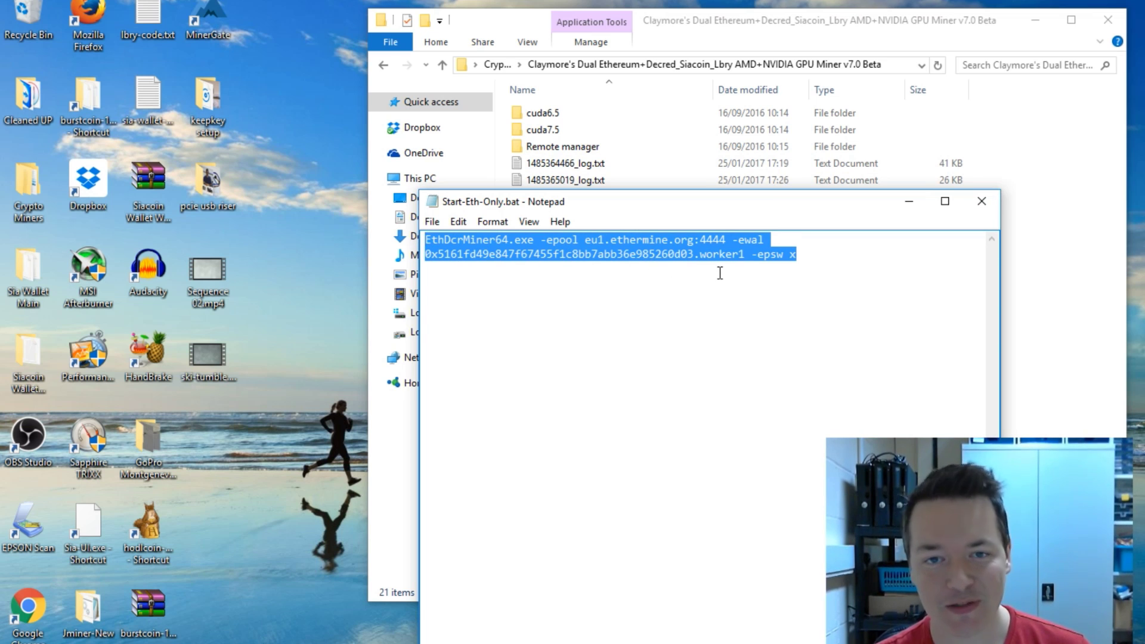
left_click(983, 205)
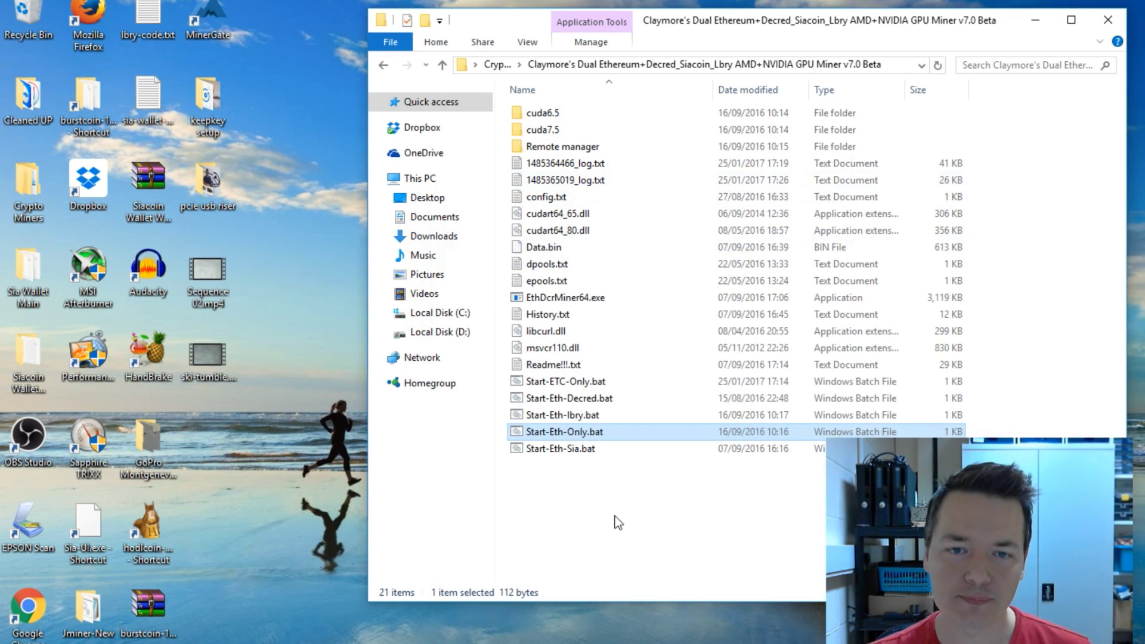
left_click(564, 461)
Open Start-ETC-Only.bat in Notepad with Edit and highlight its setx lines
left_click(568, 380)
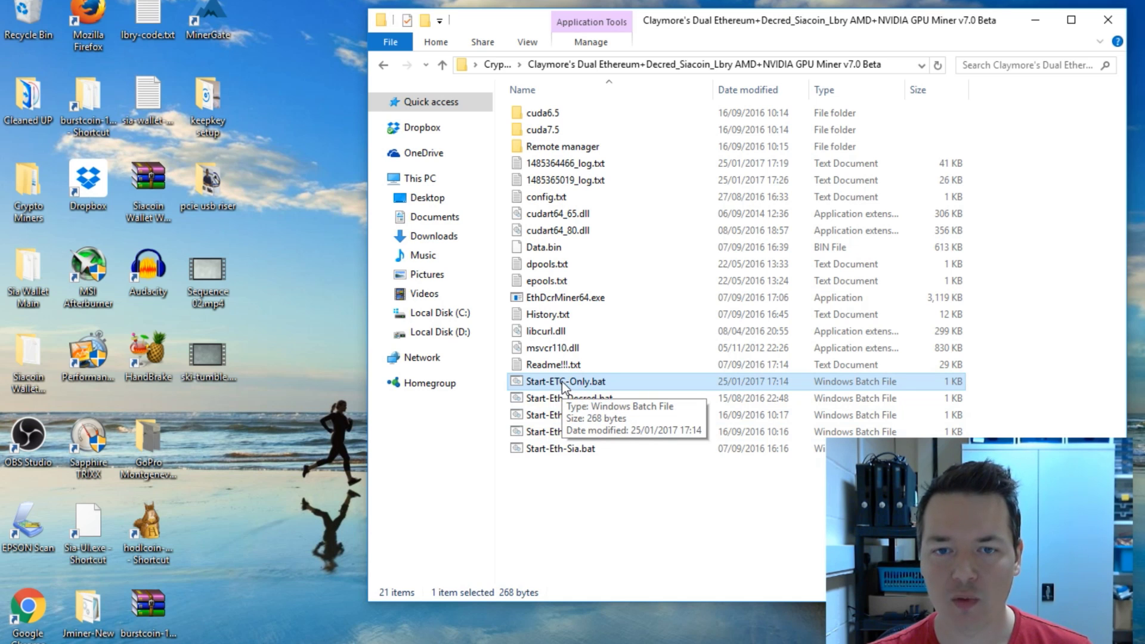
right_click(562, 382)
left_click(621, 30)
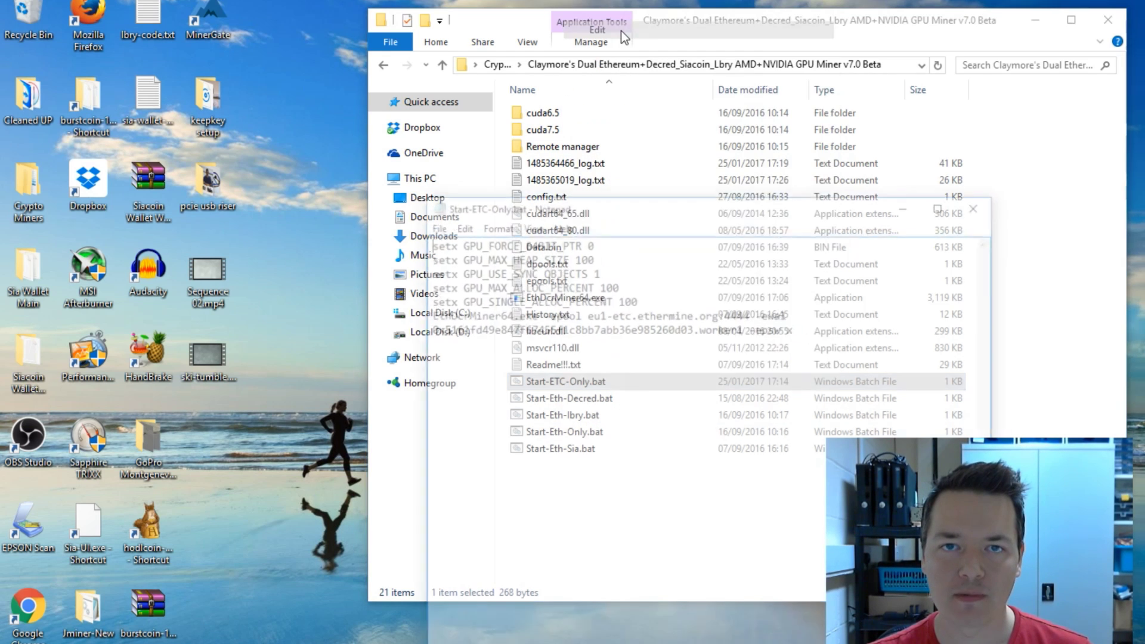
left_click_drag(424, 240, 637, 297)
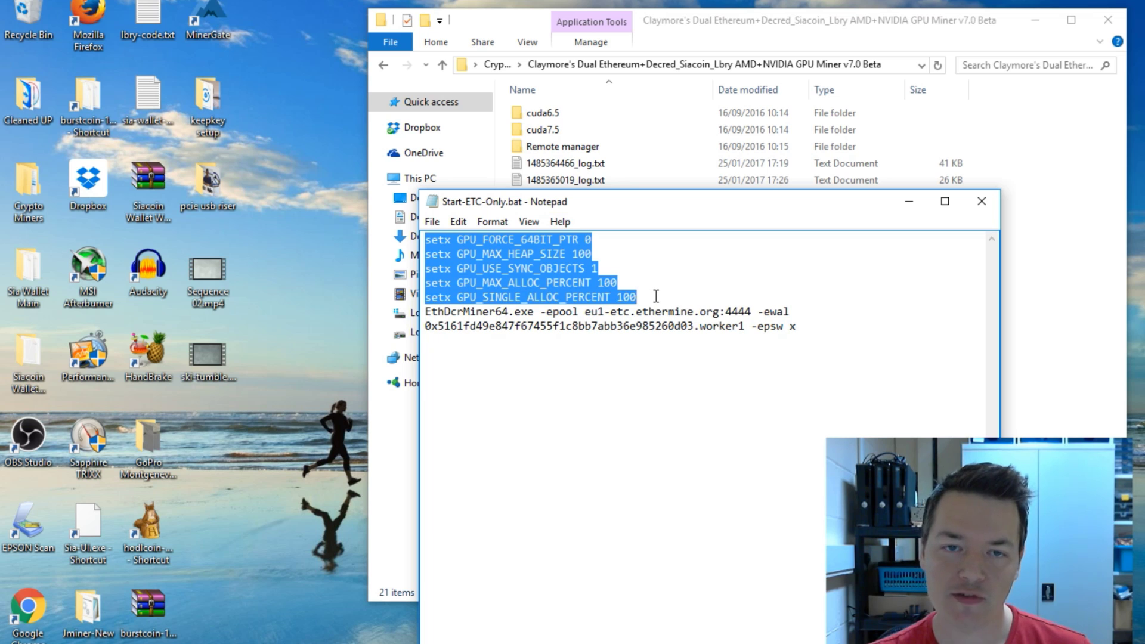
left_click_drag(655, 297, 429, 238)
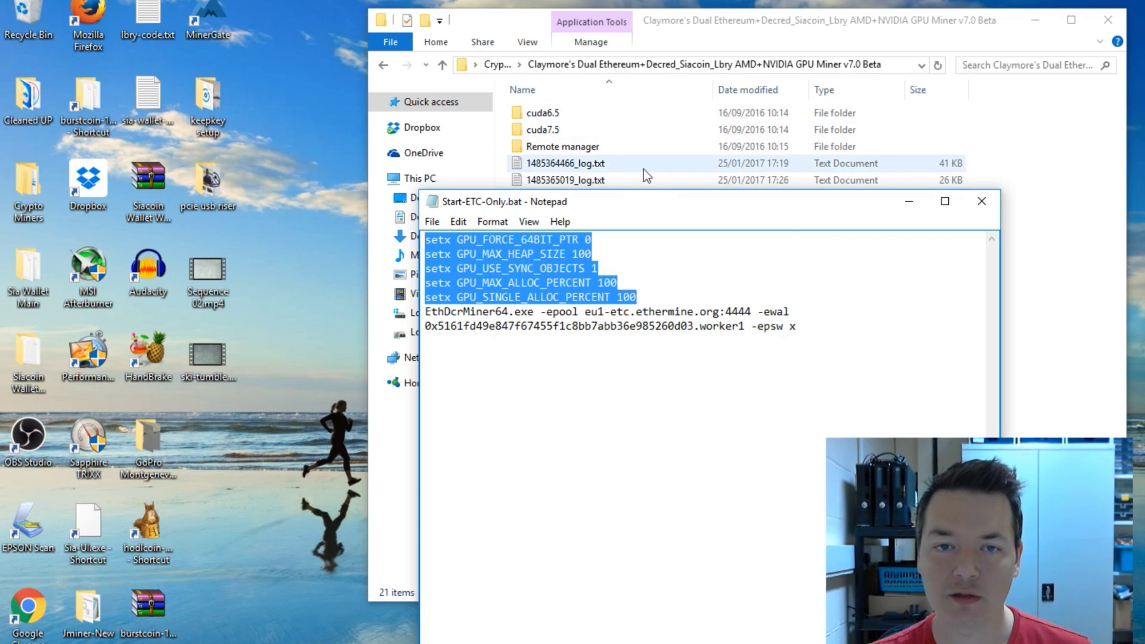
left_click(660, 281)
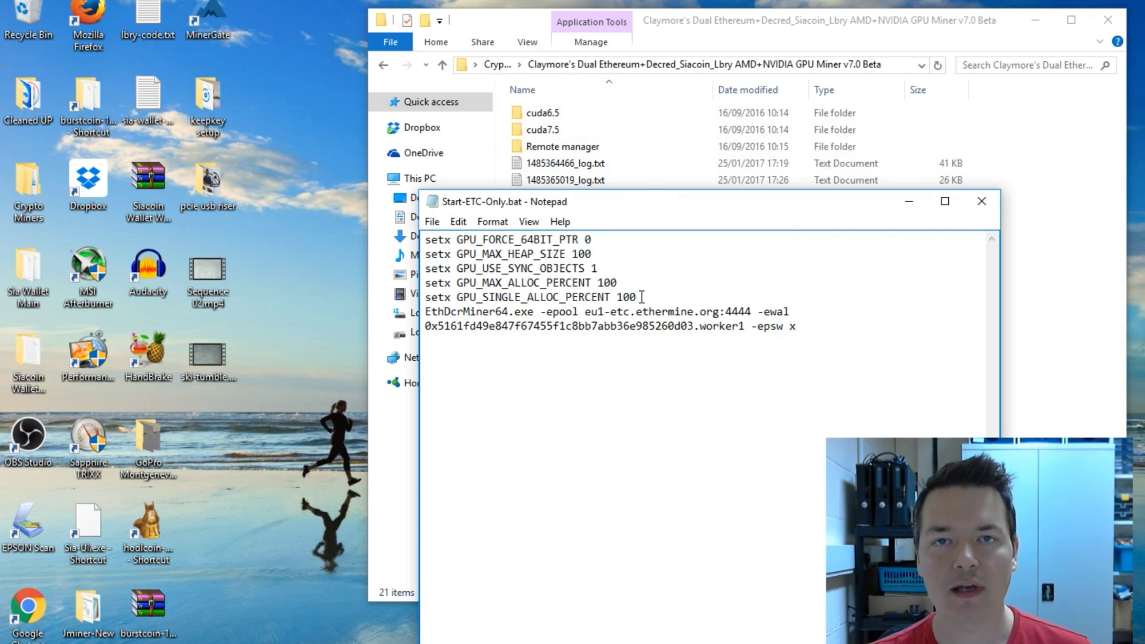
left_click(634, 294)
left_click_drag(636, 296, 428, 240)
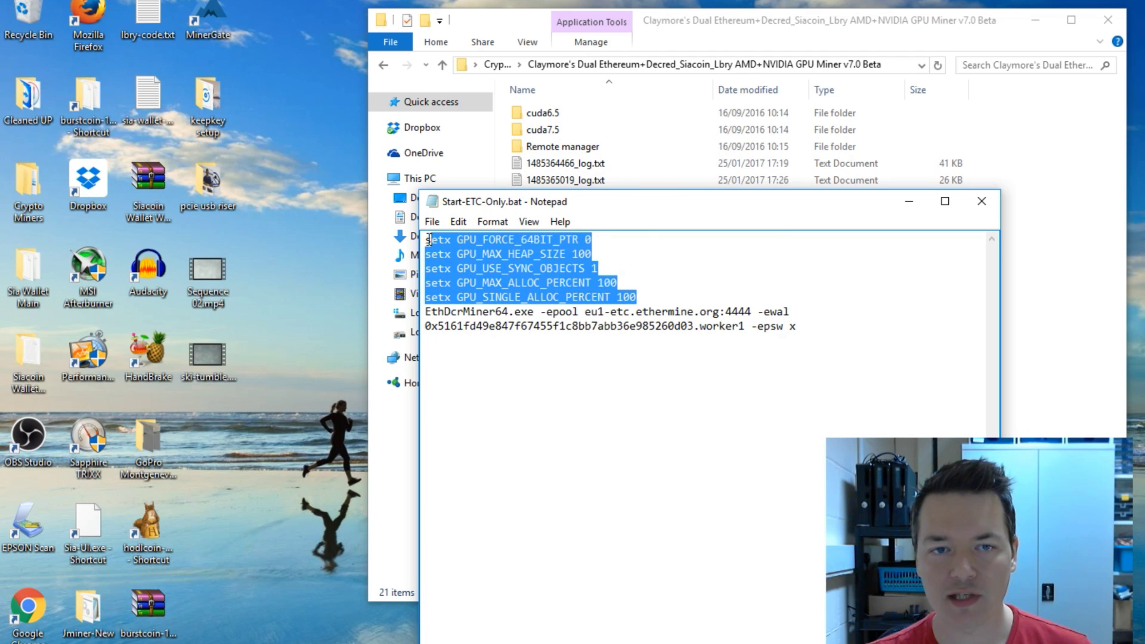
left_click(686, 296)
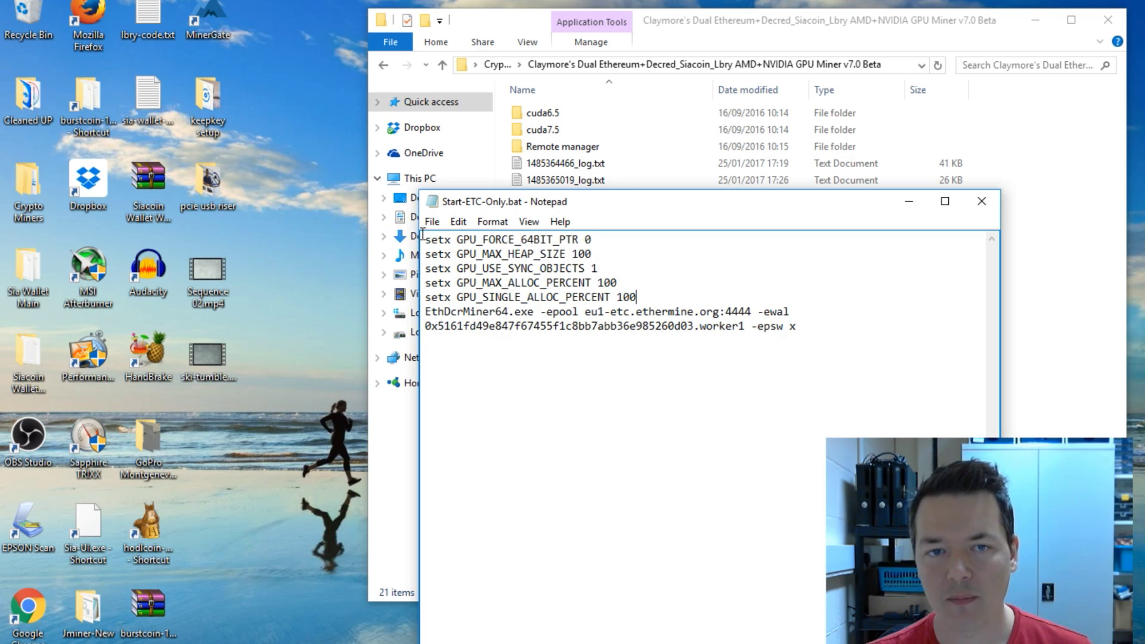
left_click_drag(423, 236, 652, 292)
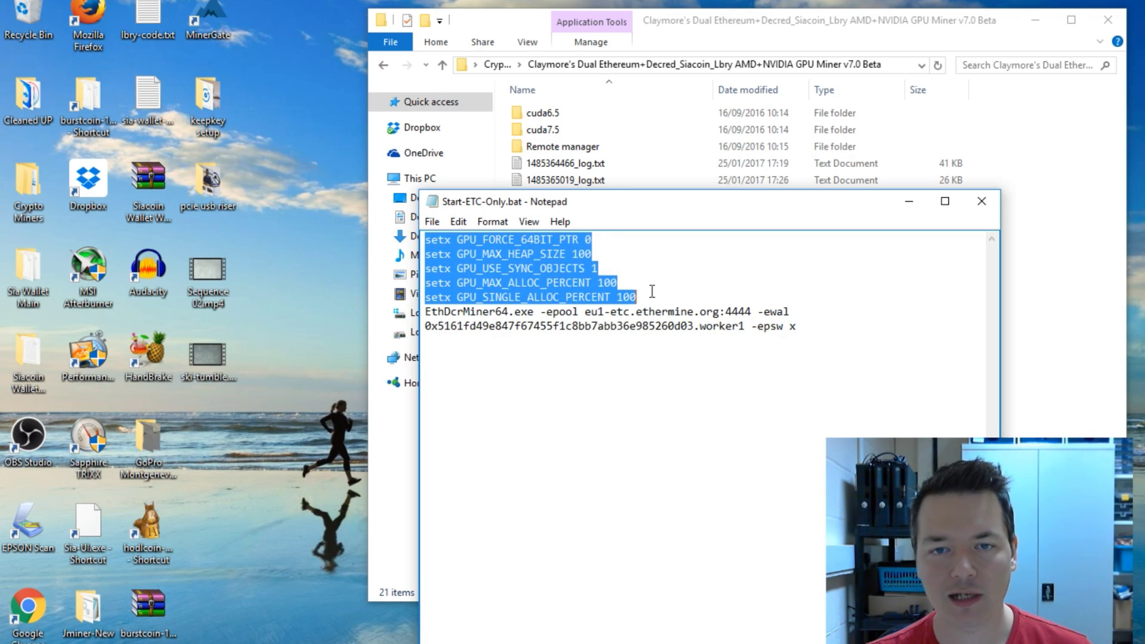
left_click(643, 297)
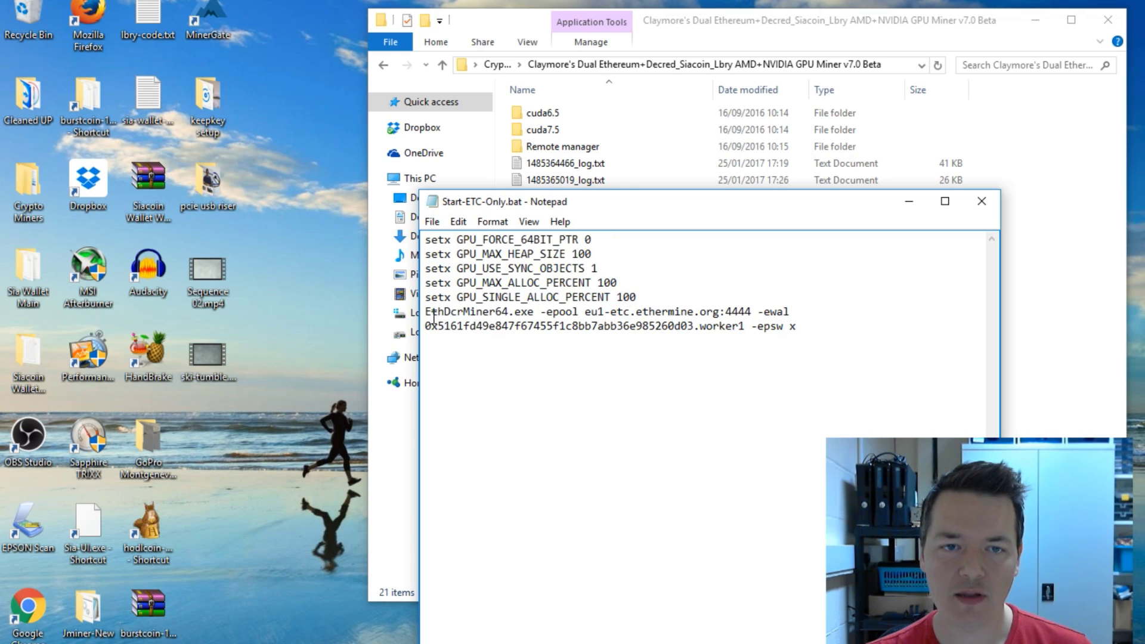
left_click_drag(428, 312, 535, 311)
left_click(532, 338)
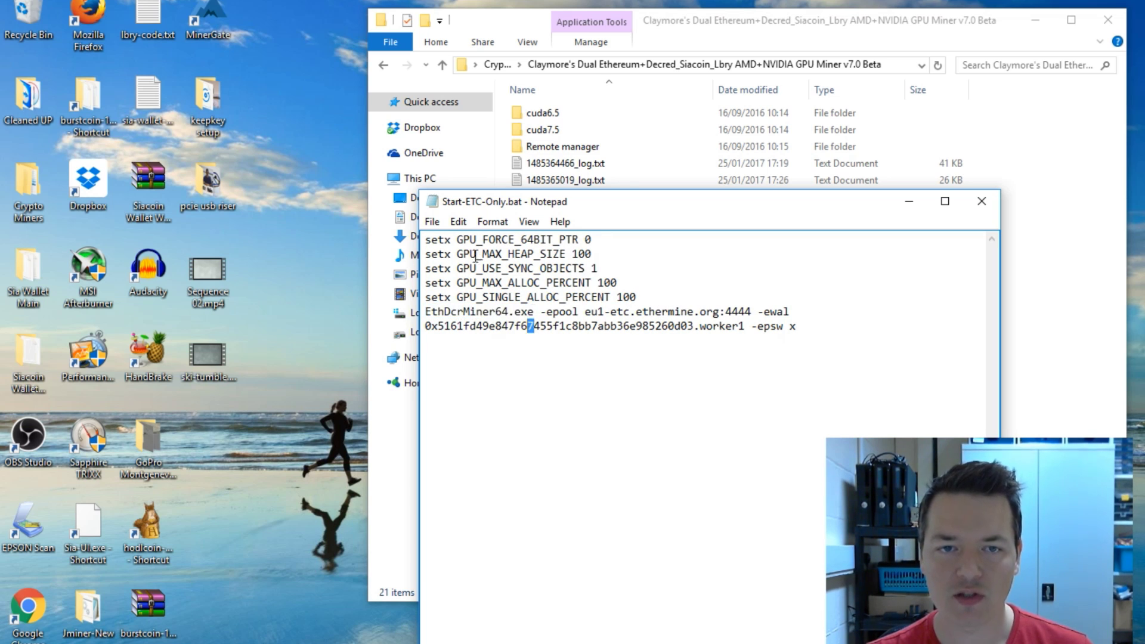
left_click_drag(428, 239, 640, 300)
left_click(569, 373)
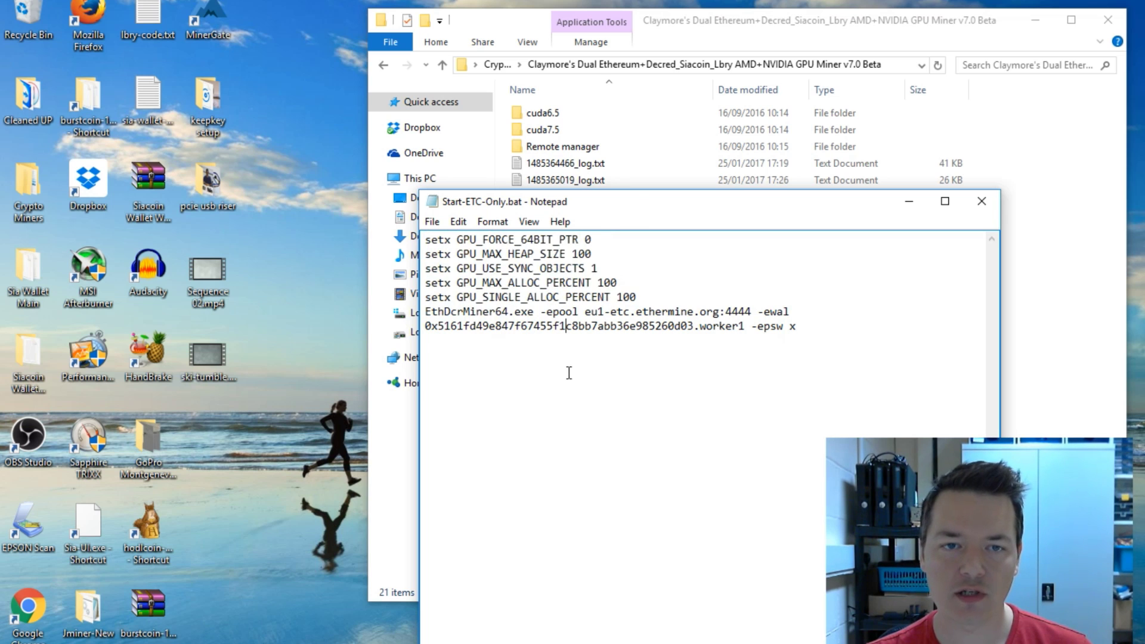
left_click_drag(427, 311, 585, 311)
left_click(570, 328)
left_click(590, 312)
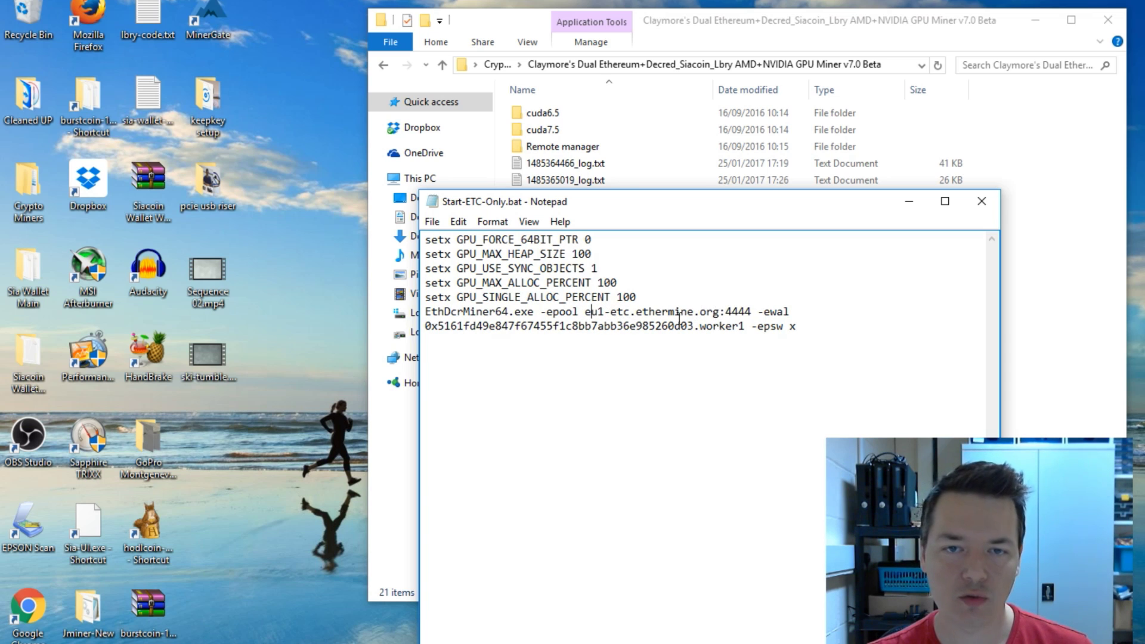
left_click_drag(586, 314, 754, 311)
key("shift+Up")
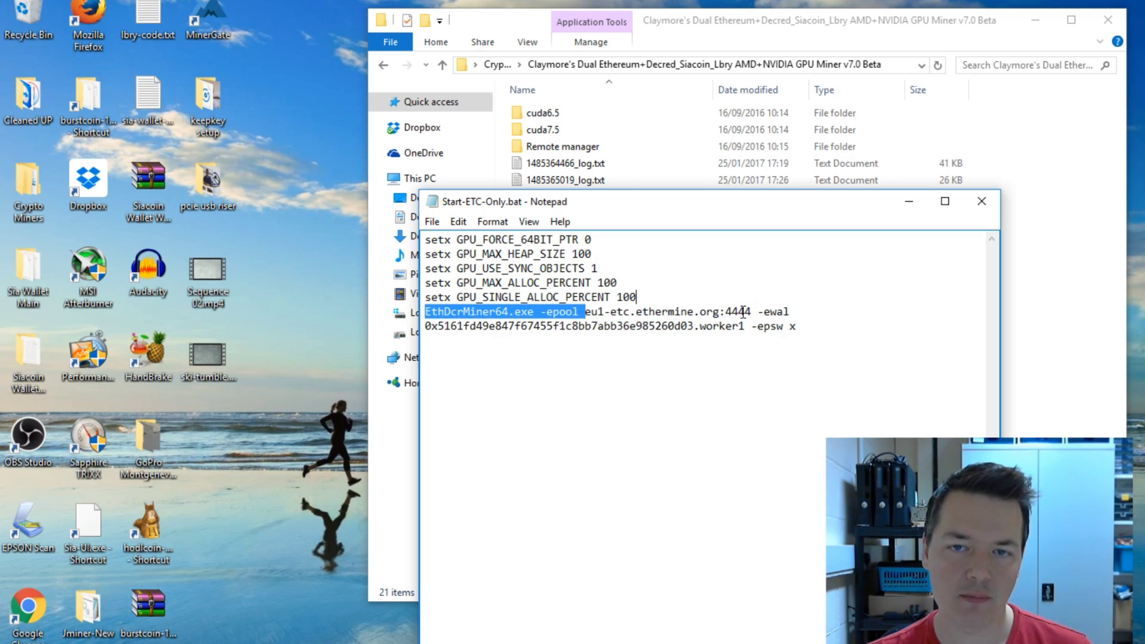
left_click_drag(585, 312, 753, 310)
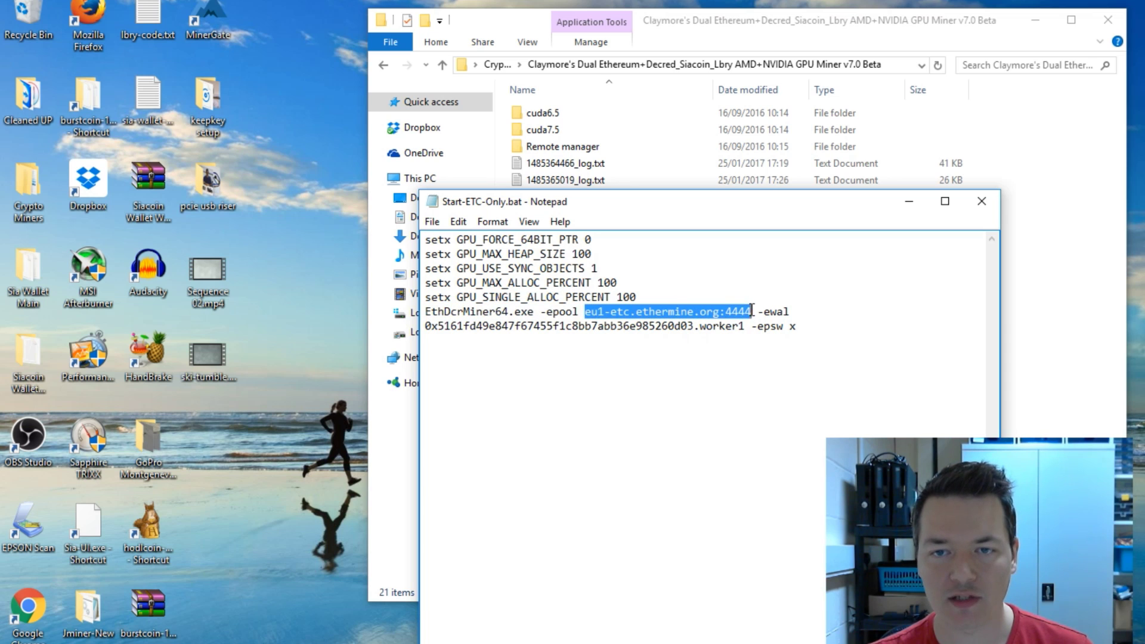
left_click(779, 351)
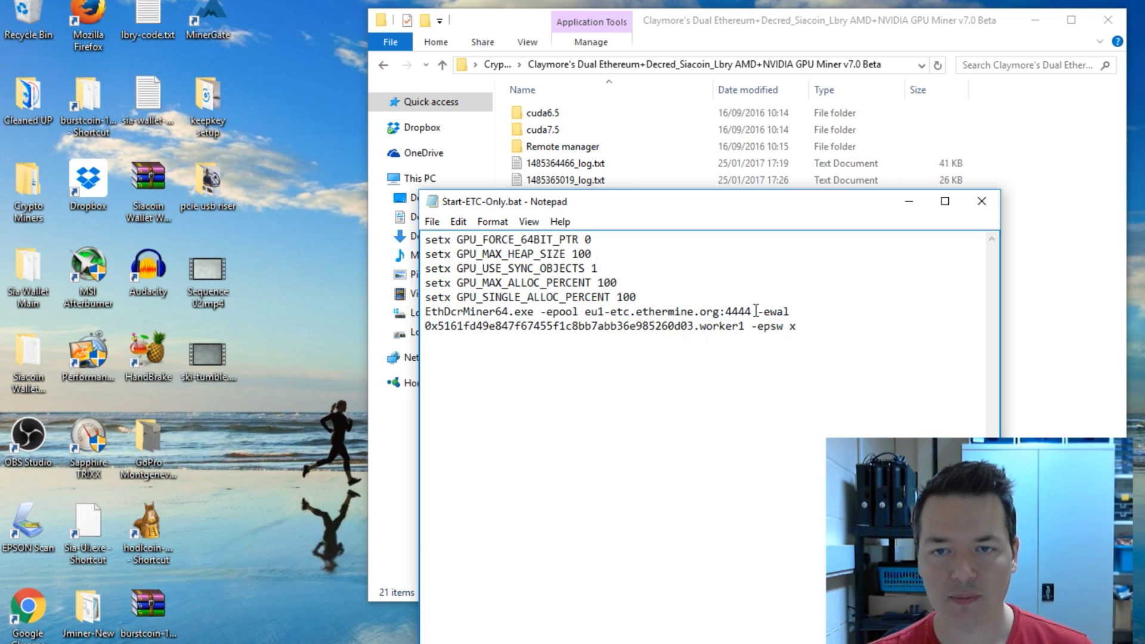
left_click_drag(760, 311, 678, 372)
left_click(678, 372)
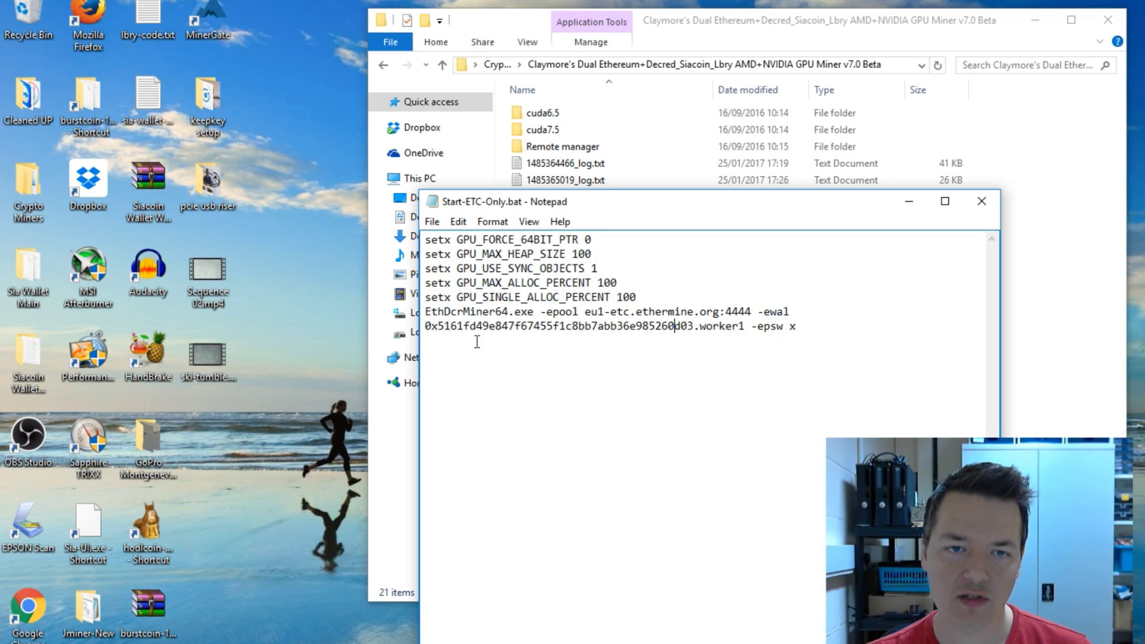
left_click_drag(427, 327, 694, 327)
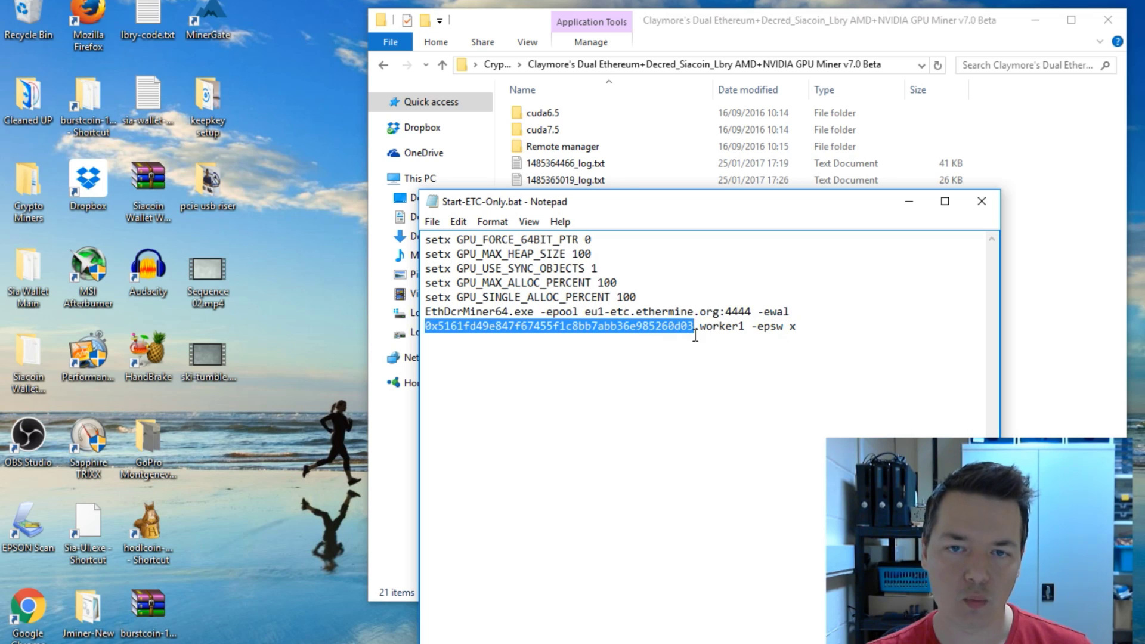
left_click(671, 361)
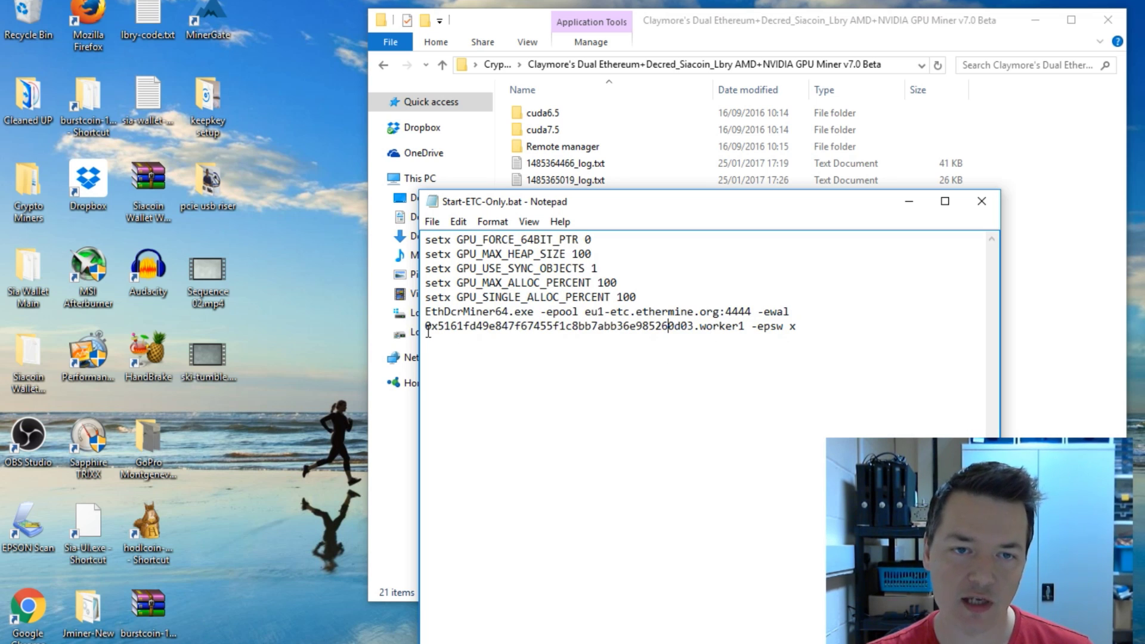
left_click_drag(426, 327, 694, 327)
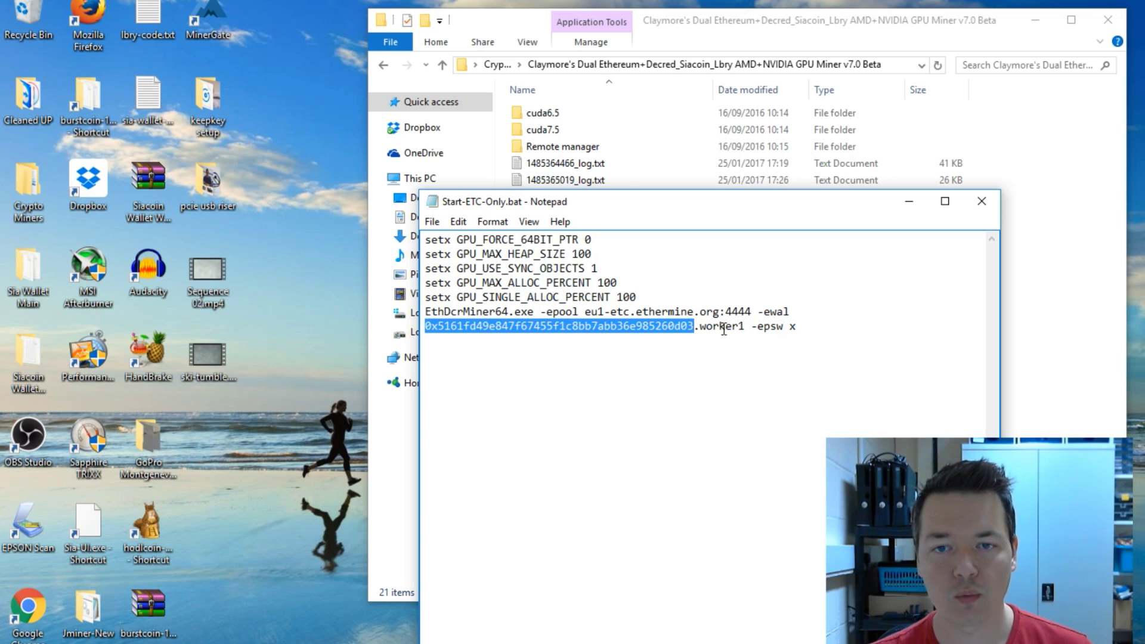
left_click(726, 327)
left_click_drag(692, 327, 426, 327)
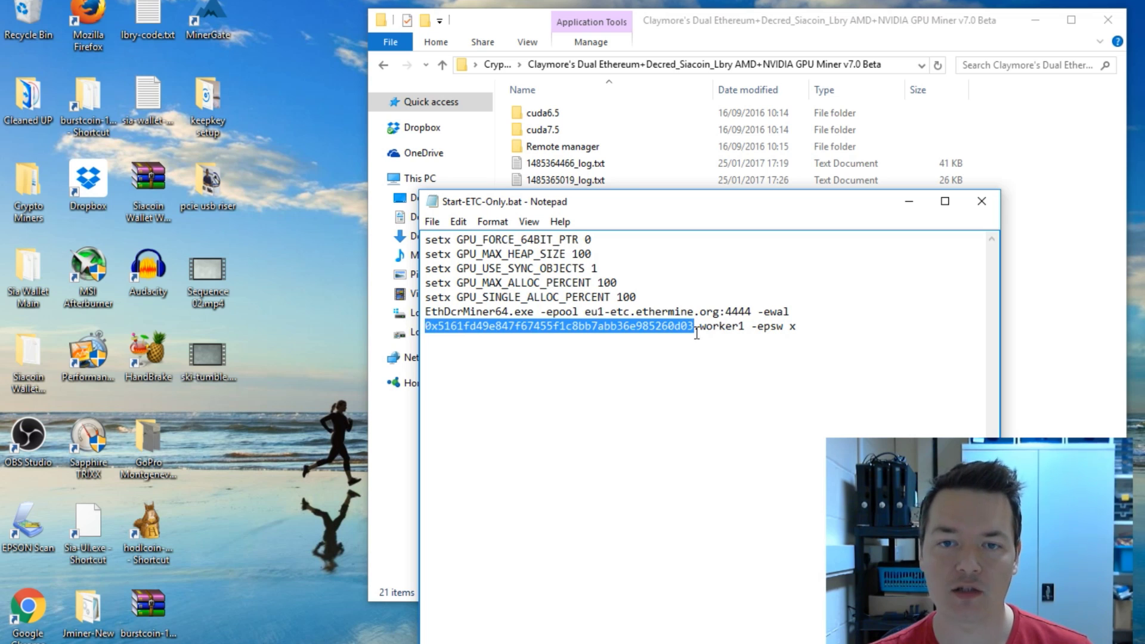
left_click_drag(694, 326, 750, 324)
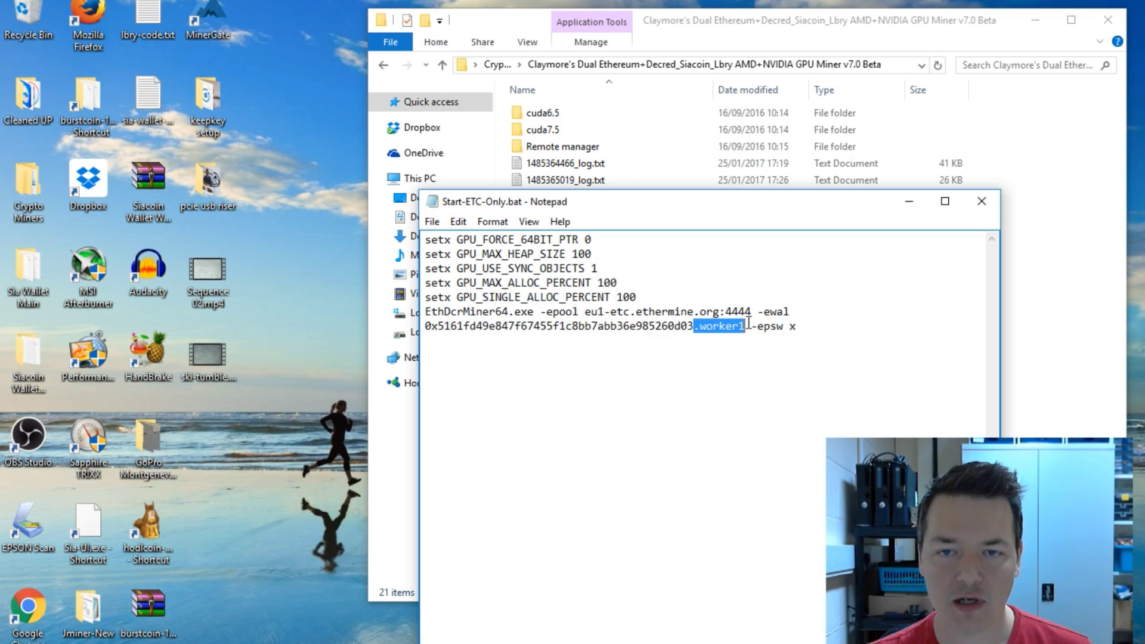
left_click(746, 327)
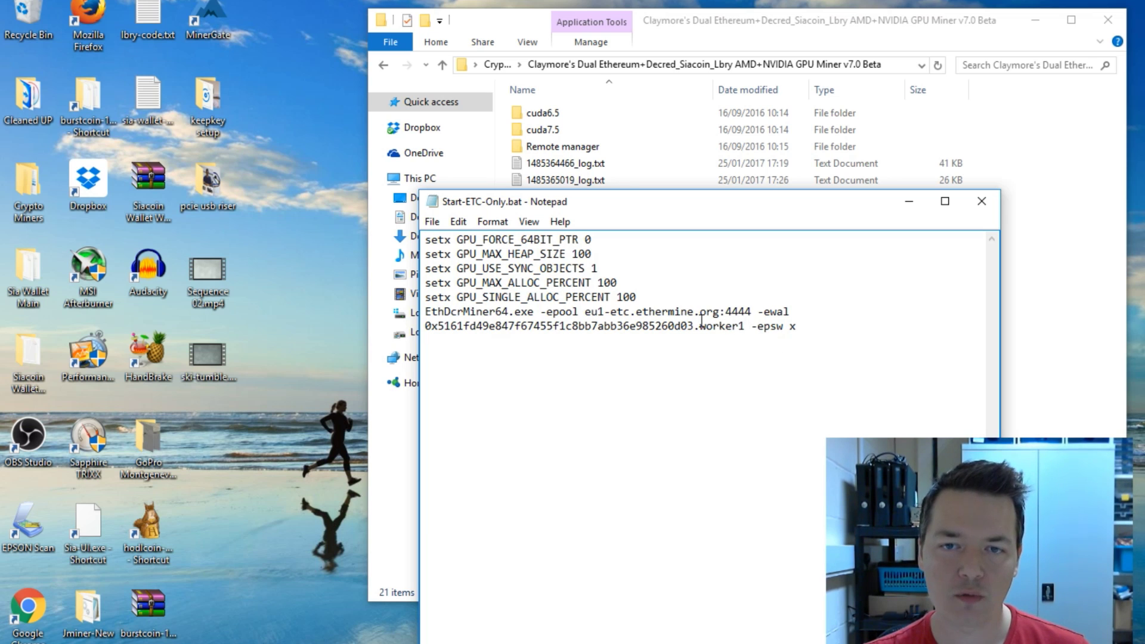
left_click_drag(701, 327, 746, 327)
key("Delete")
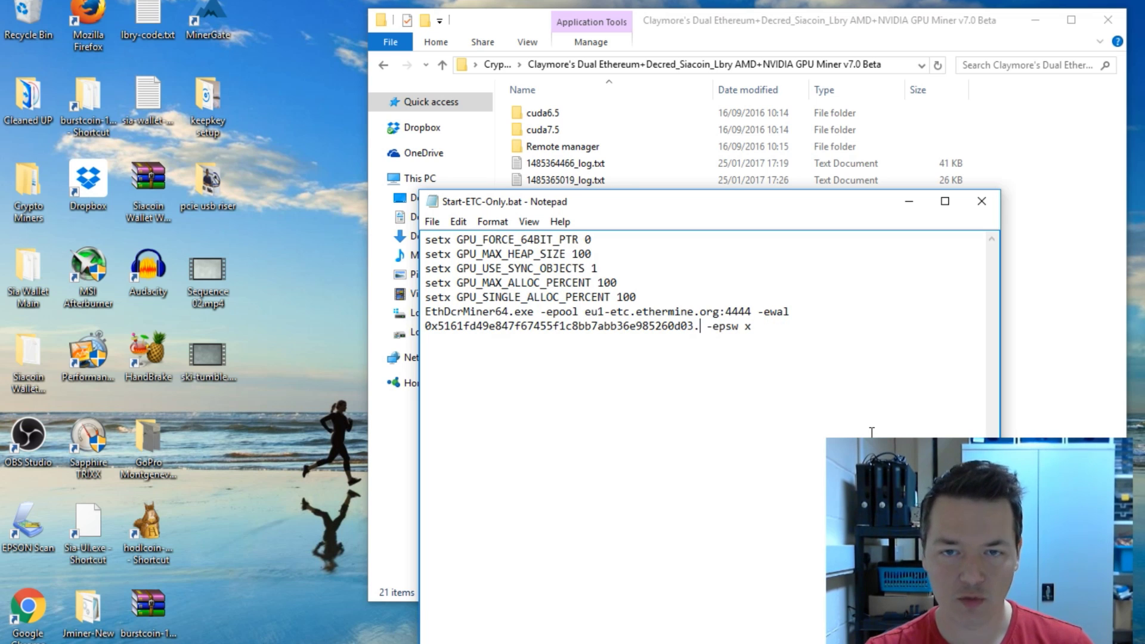
type("myri")
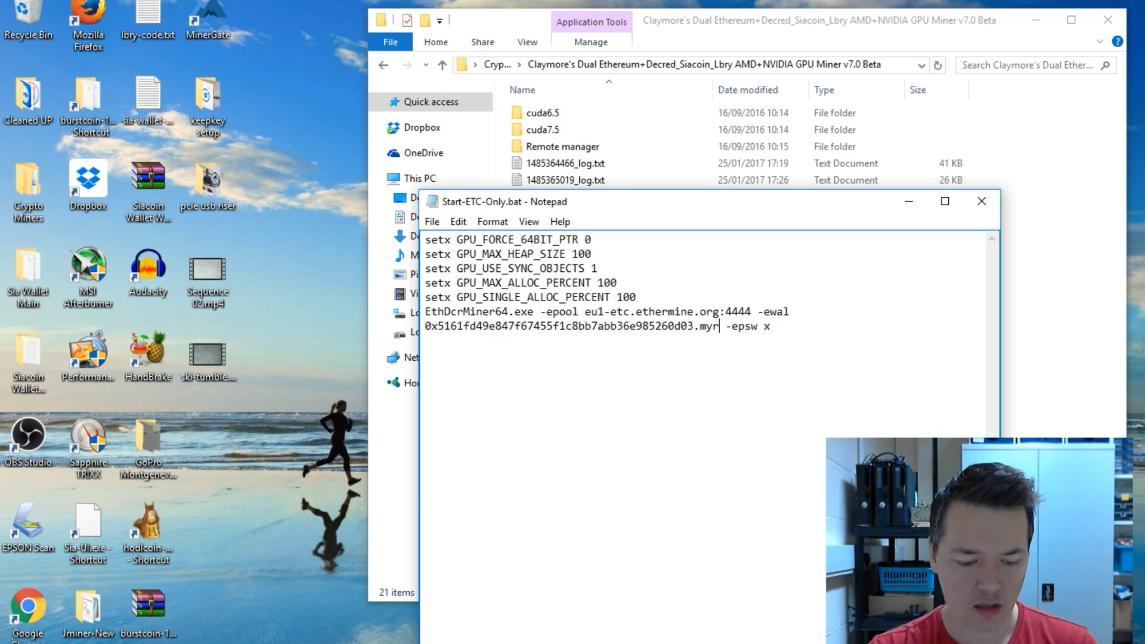
type("g1")
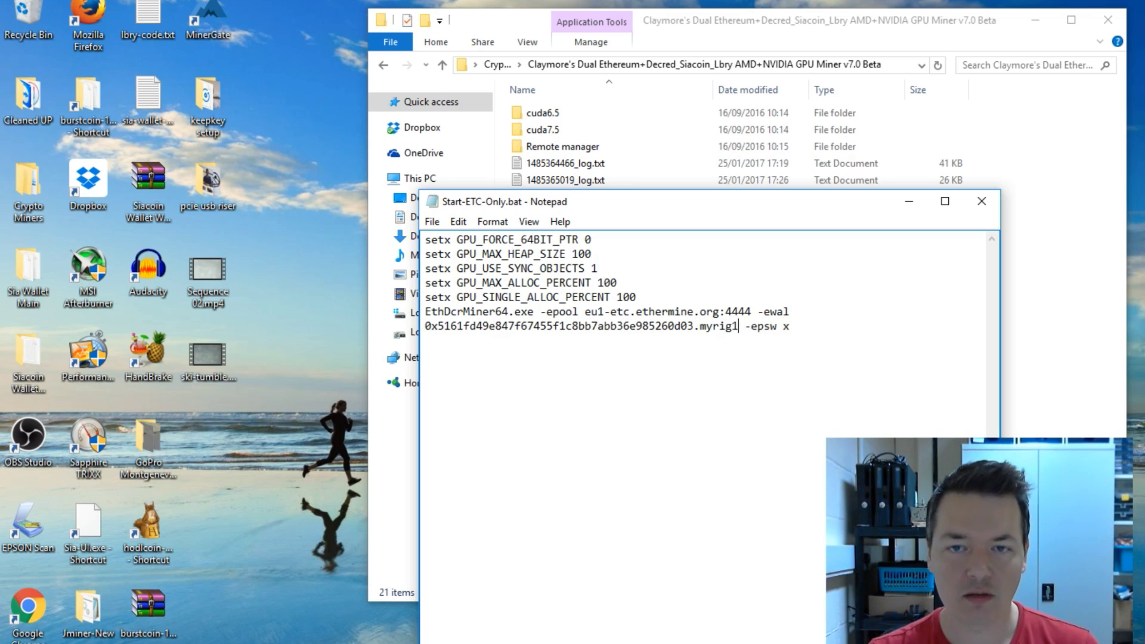
left_click(805, 328)
left_click_drag(738, 327, 701, 326)
left_click(732, 325)
type("worker1")
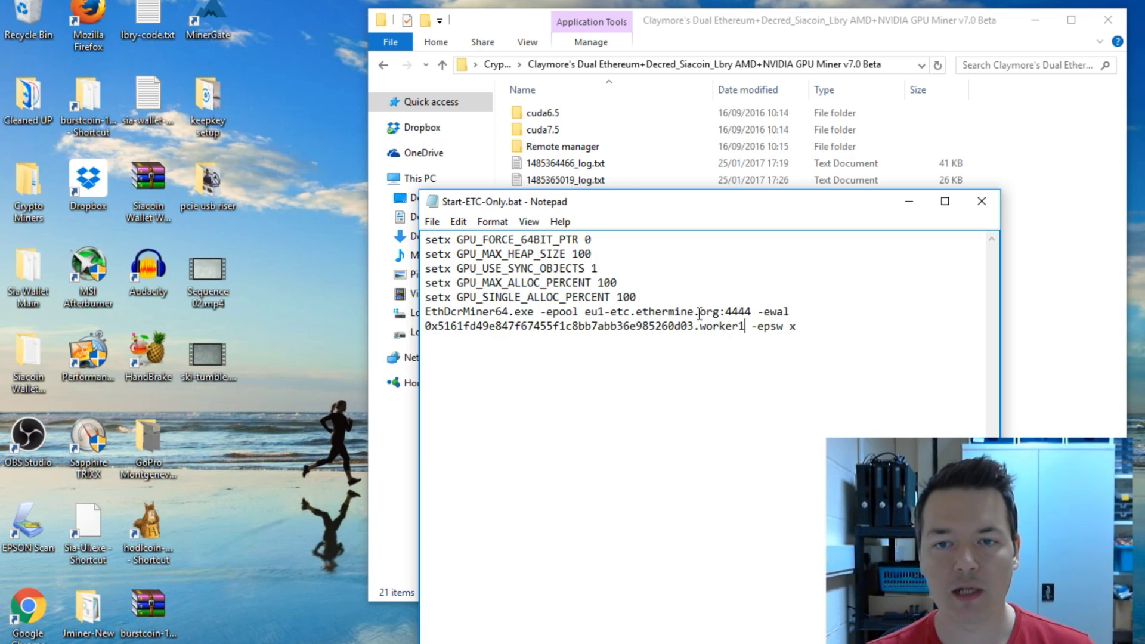
left_click(800, 328)
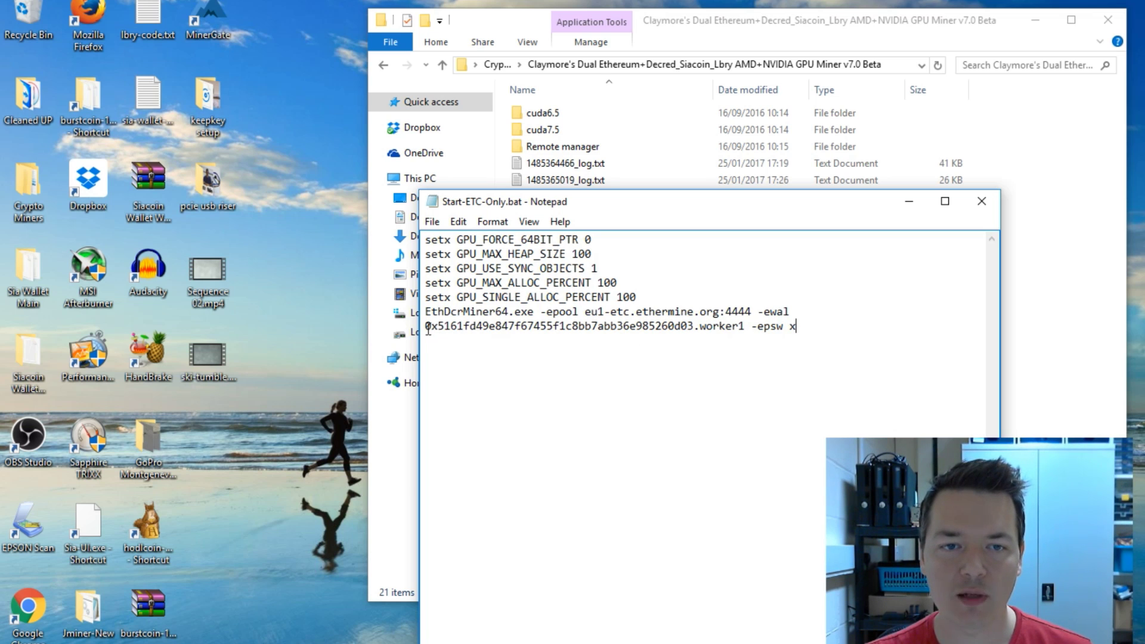
Copy the wallet address from the start of the EthDcrMiner64.exe command line
left_click_drag(426, 328, 695, 321)
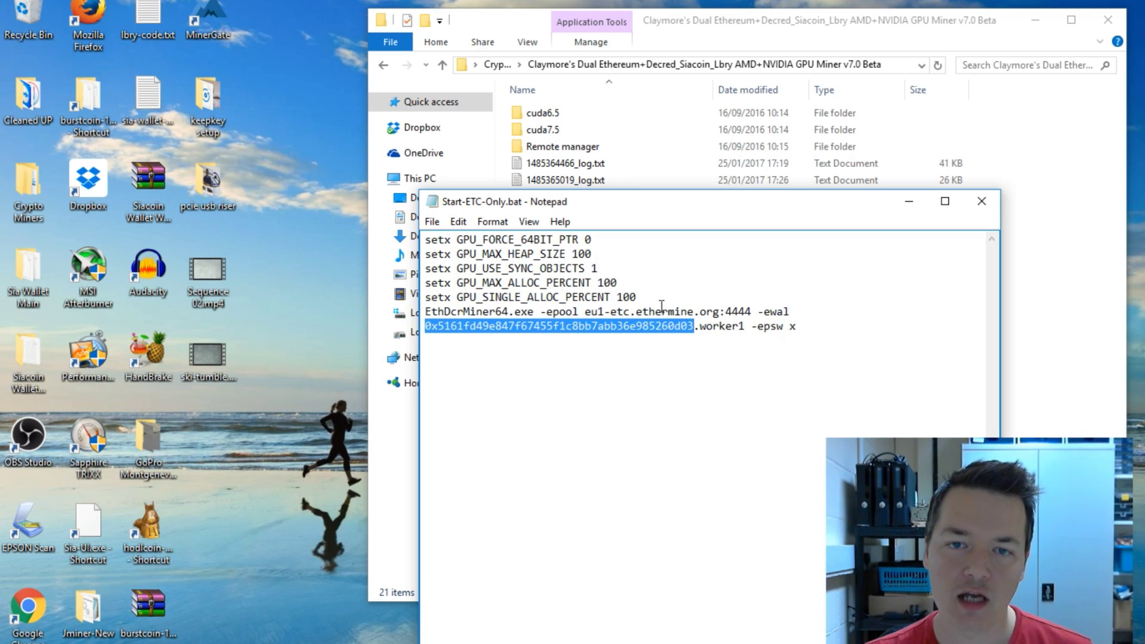
left_click_drag(700, 328, 746, 323)
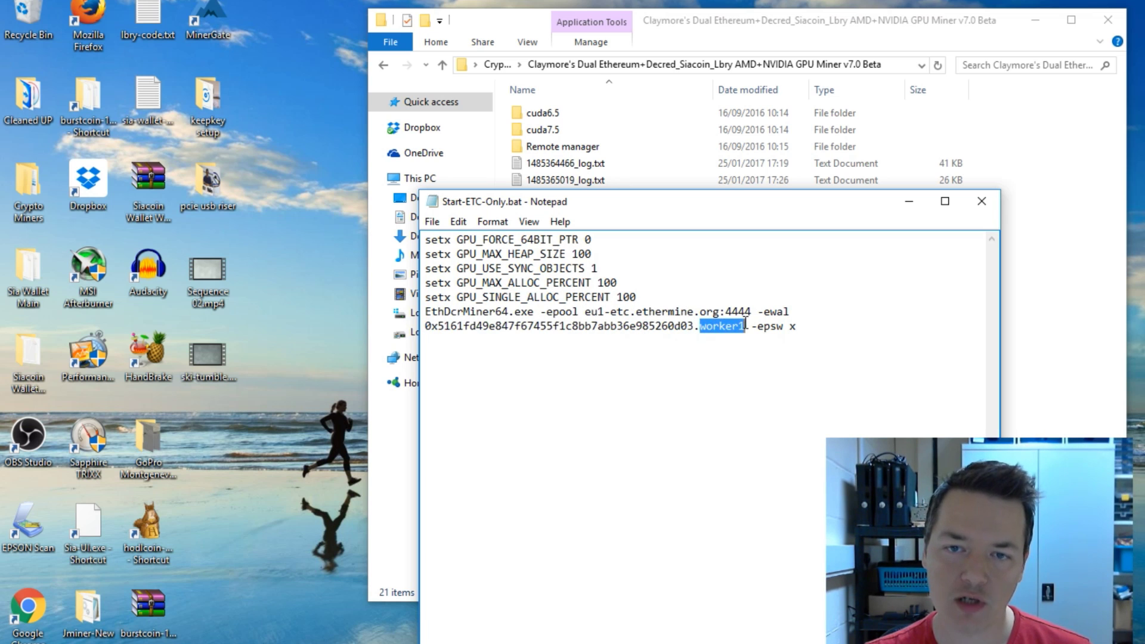
left_click(655, 327)
left_click_drag(429, 325, 693, 326)
right_click(678, 328)
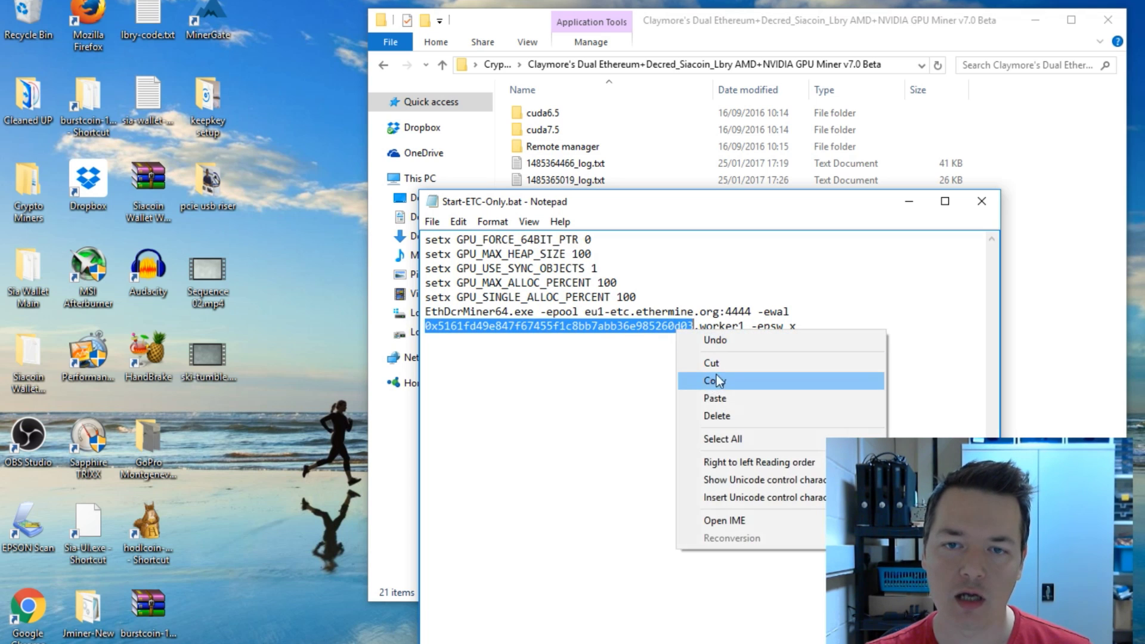
left_click(712, 380)
left_click(733, 327)
left_click_drag(753, 328, 788, 326)
left_click(798, 327)
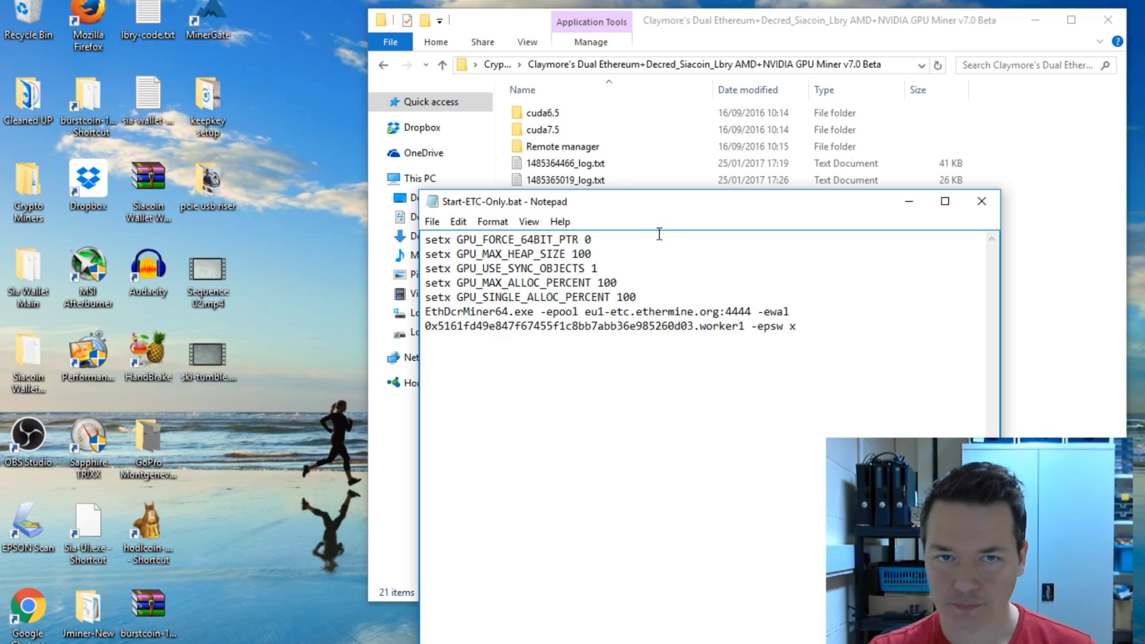
Start Save As and set the save type to All Files (*.*)
left_click(432, 223)
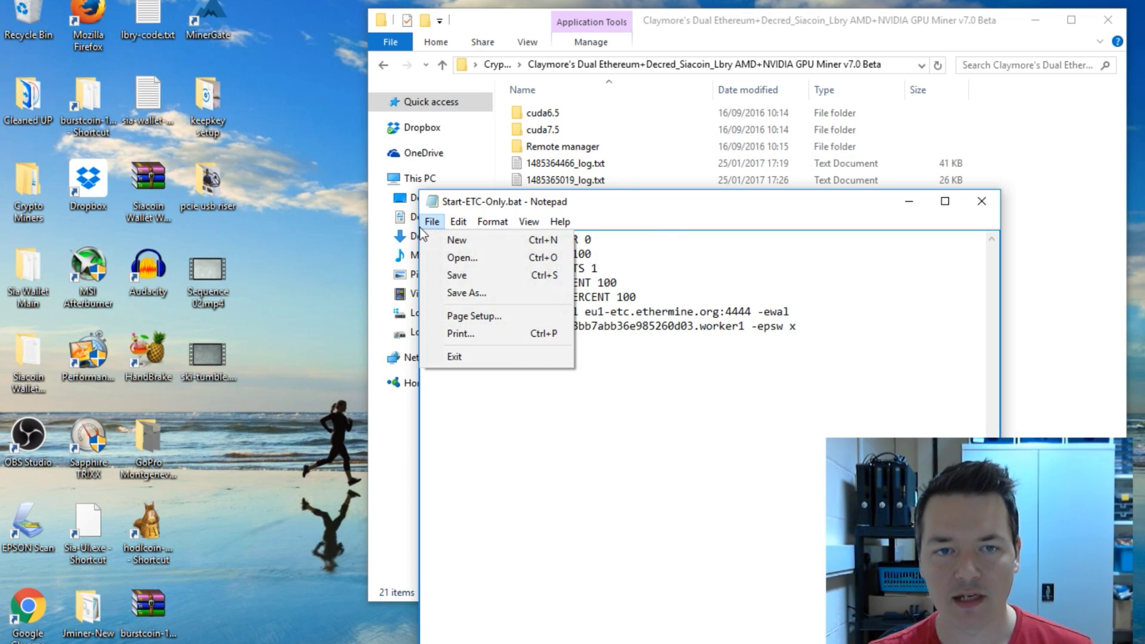
left_click(470, 292)
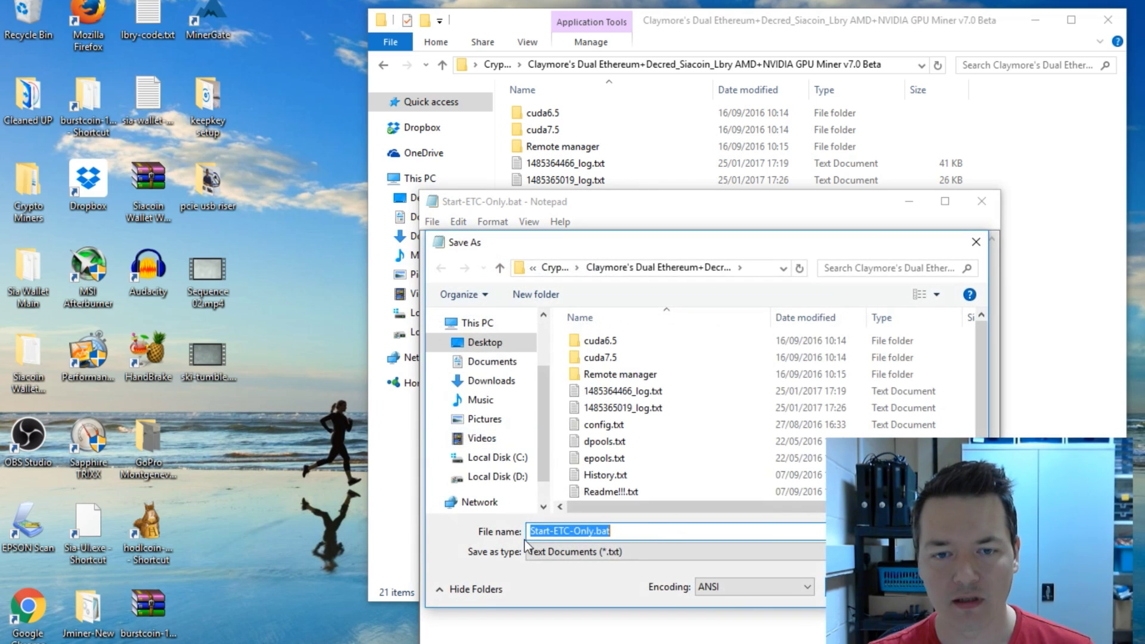
left_click(641, 529)
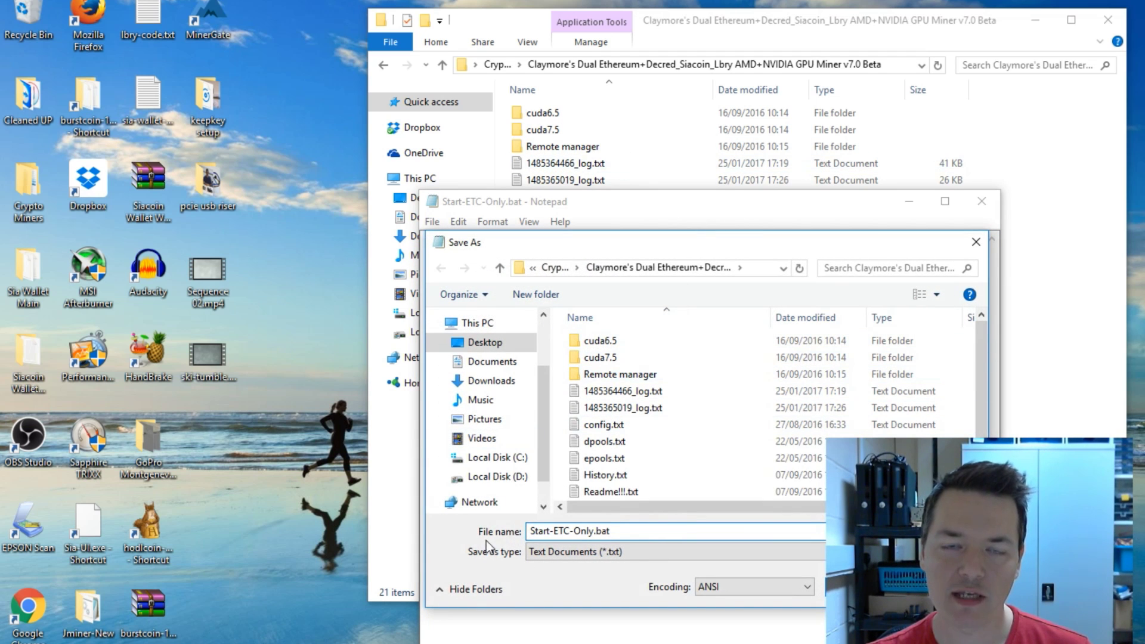
left_click(533, 531)
left_click(624, 537)
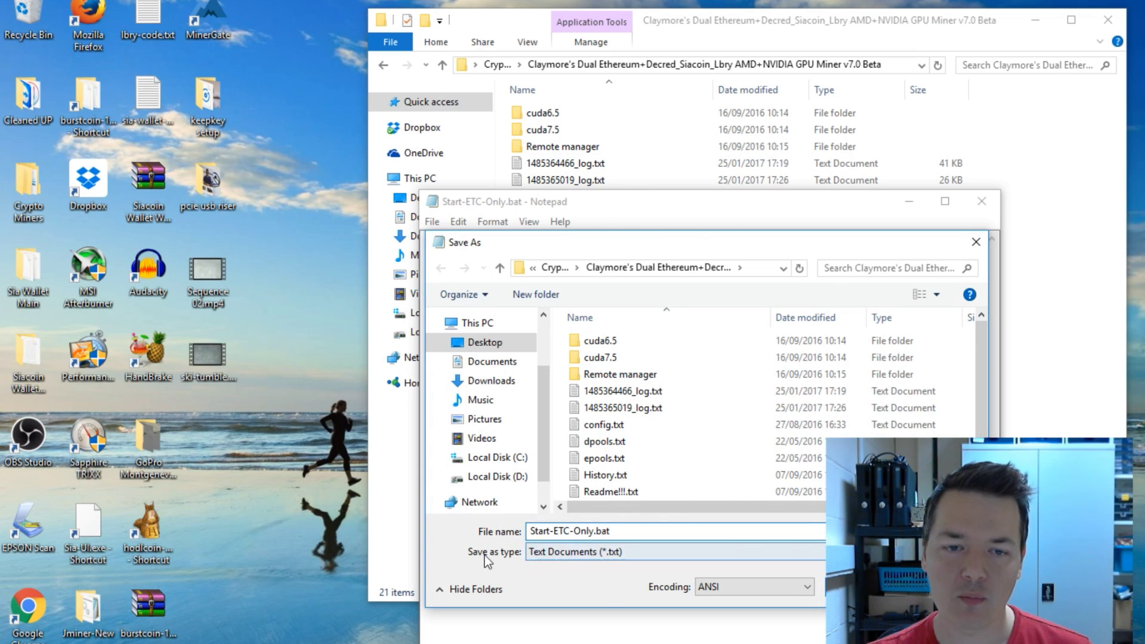
left_click(564, 546)
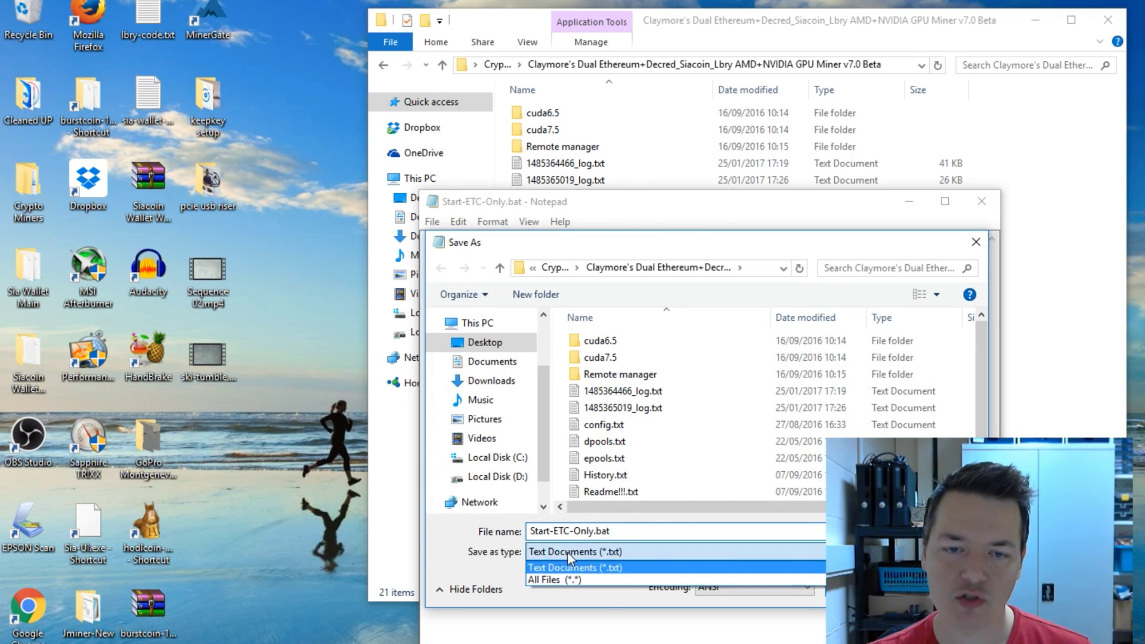
left_click(548, 577)
double_click(629, 536)
left_click(601, 552)
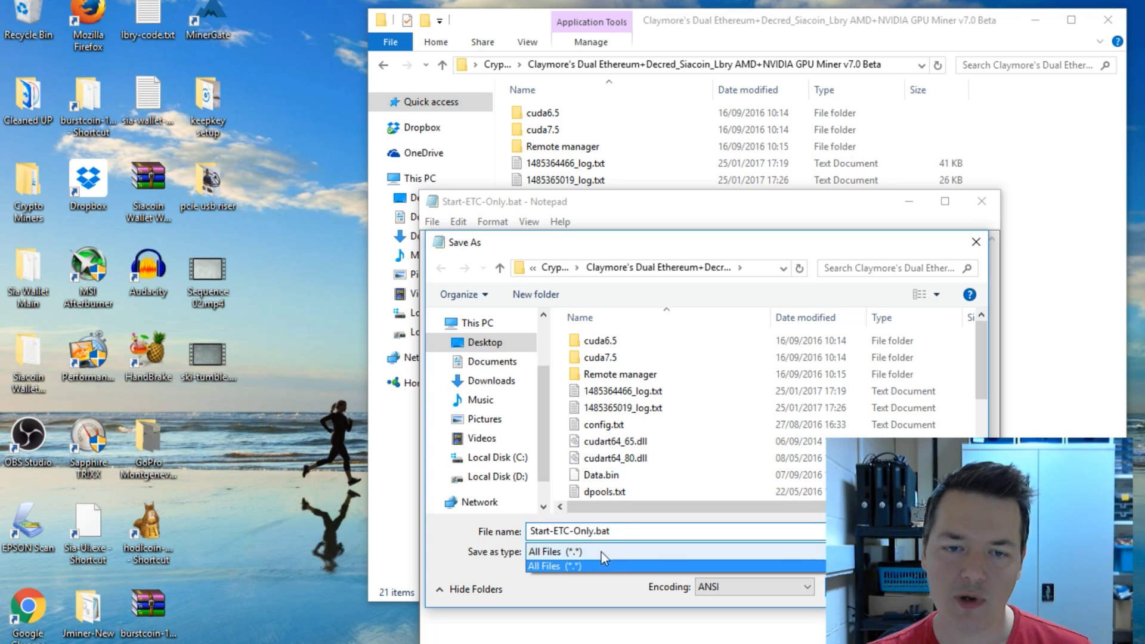
left_click(571, 558)
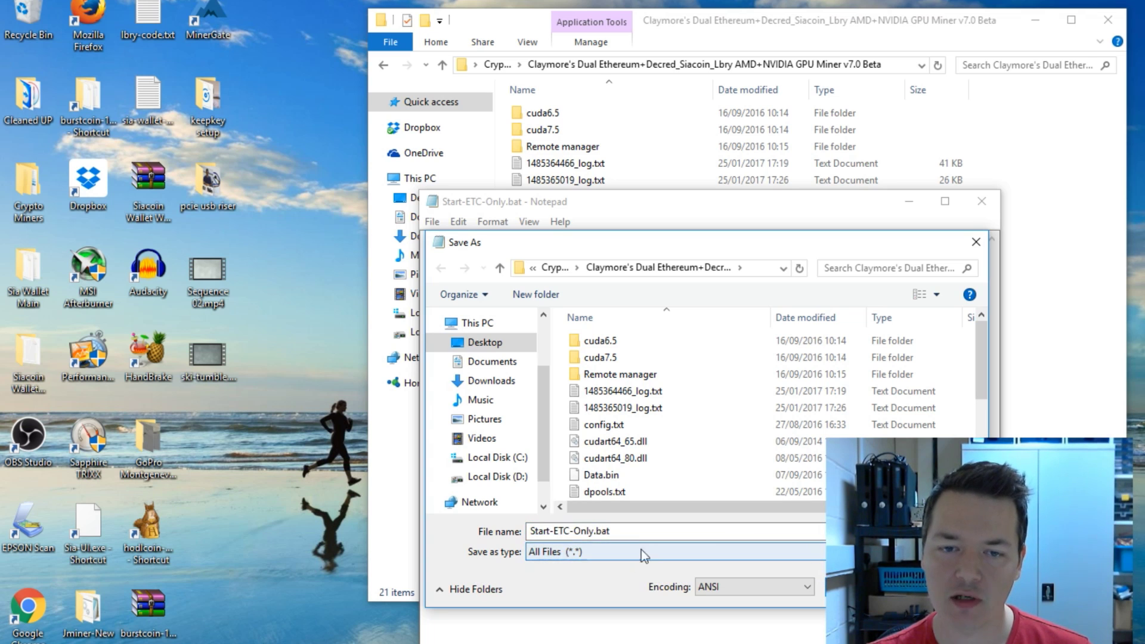
Rename the file to Start-ETC-Only-demo.bat and save the copy
left_click(585, 529)
left_click(594, 530)
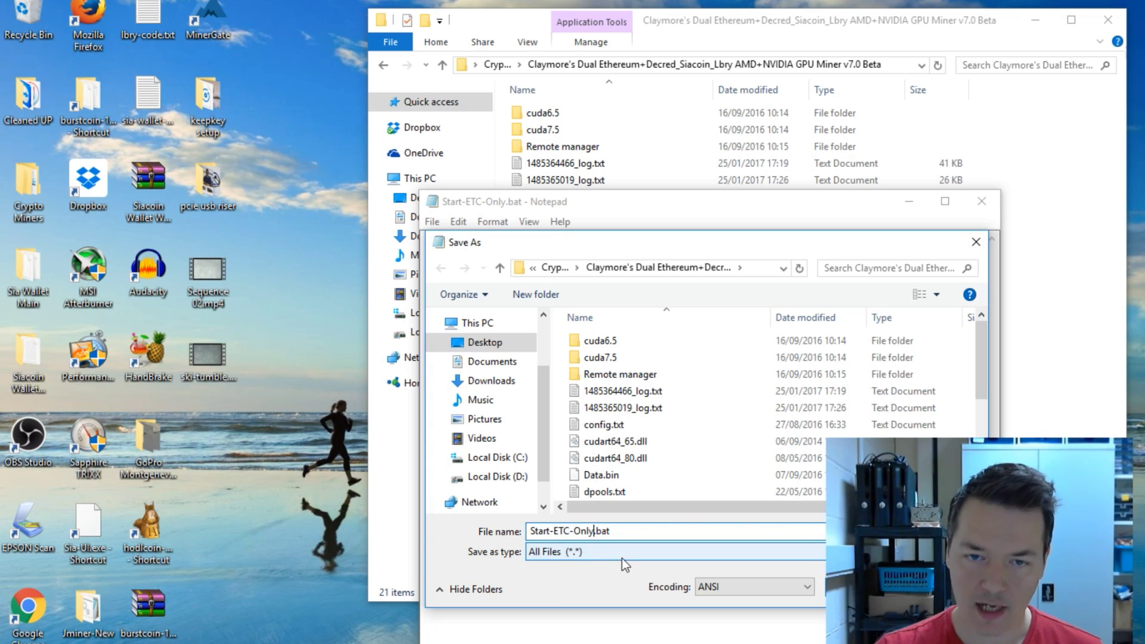
type("decre")
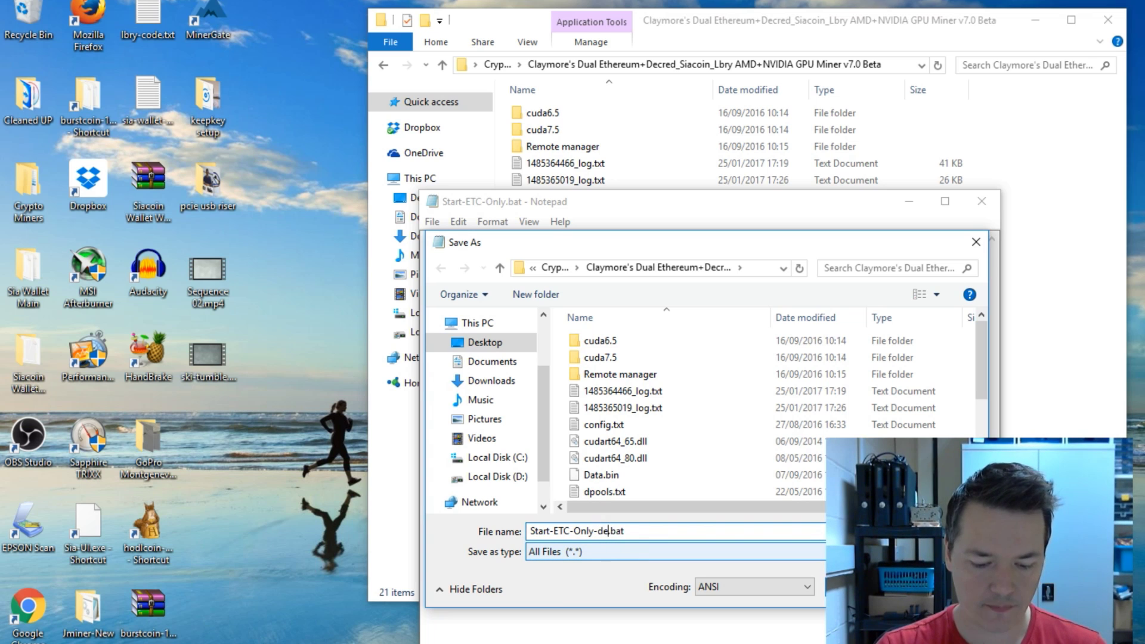
key("BackSpace")
key("BackSpace")
key("BackSpace")
type("mo")
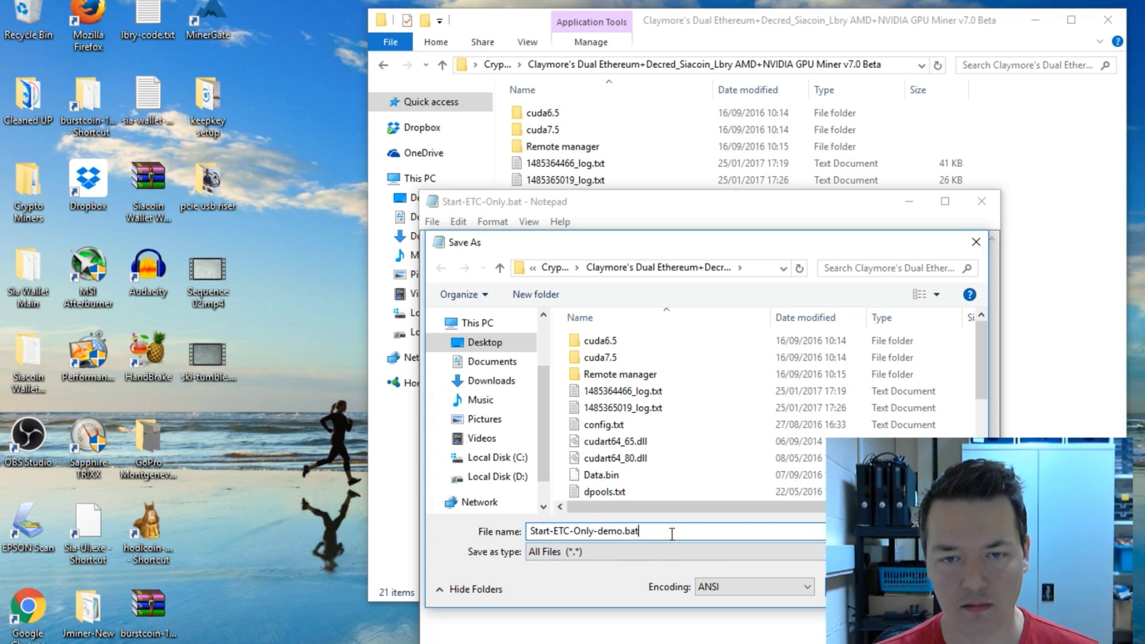
key("End")
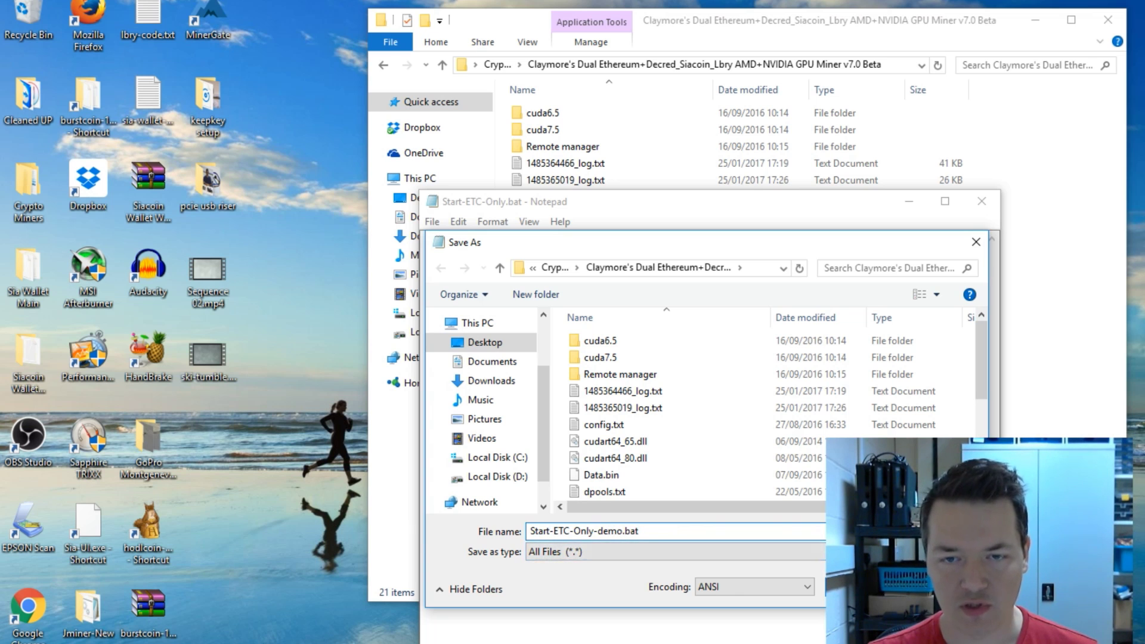
key("Return")
Close Notepad, then select and run Start-ETC-Only-demo.bat from the miner folder
left_click(982, 201)
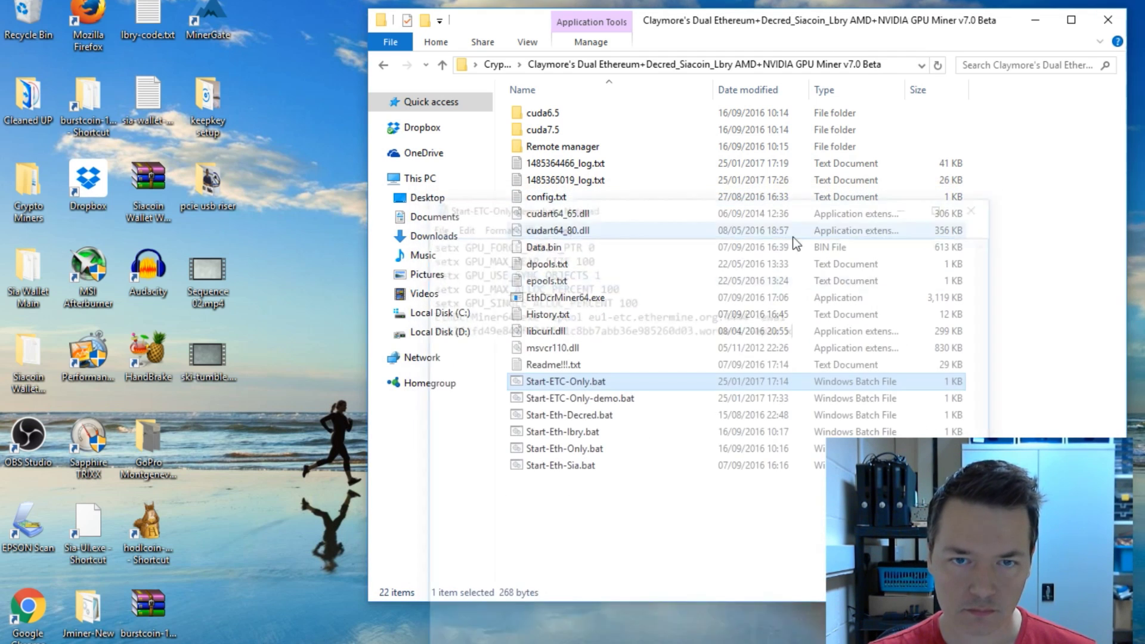
left_click(588, 400)
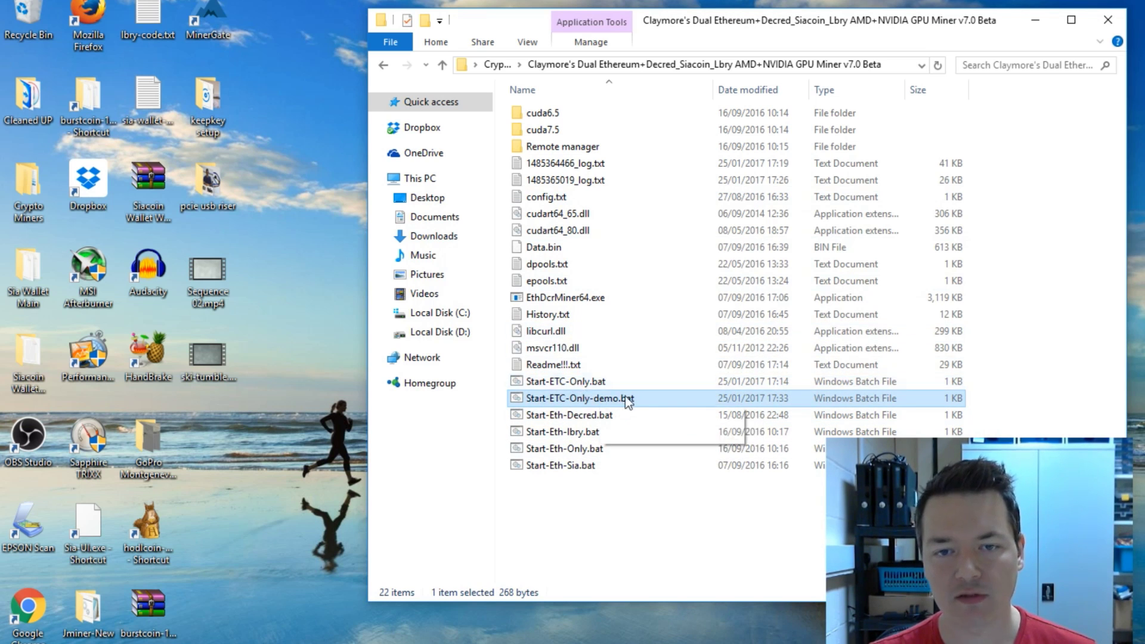
left_click(585, 510)
left_click(589, 399)
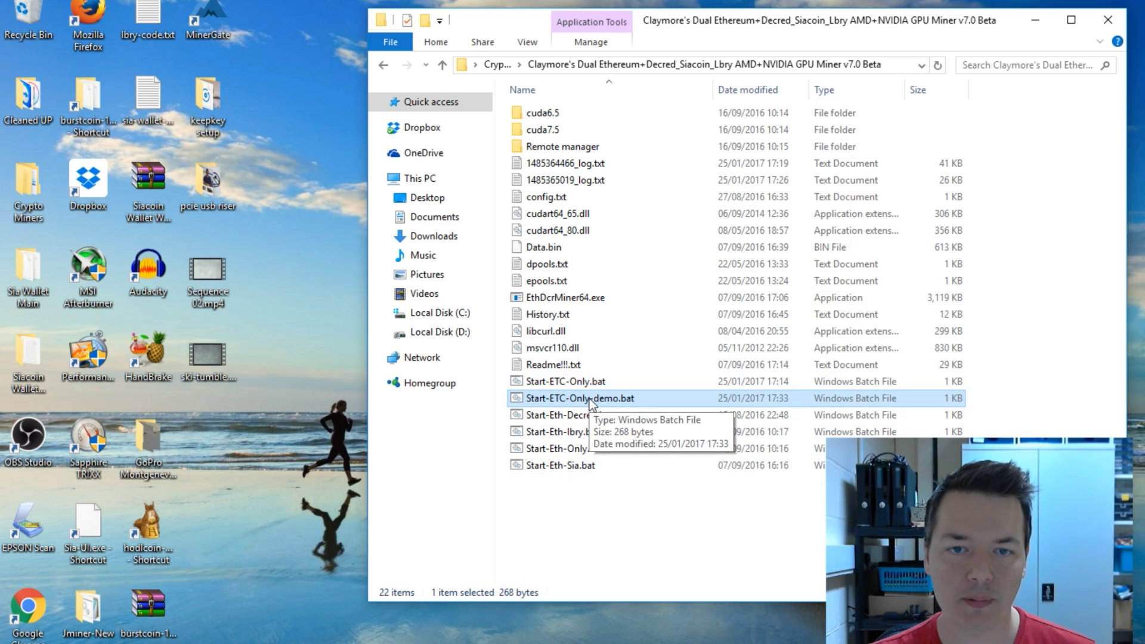
double_click(589, 399)
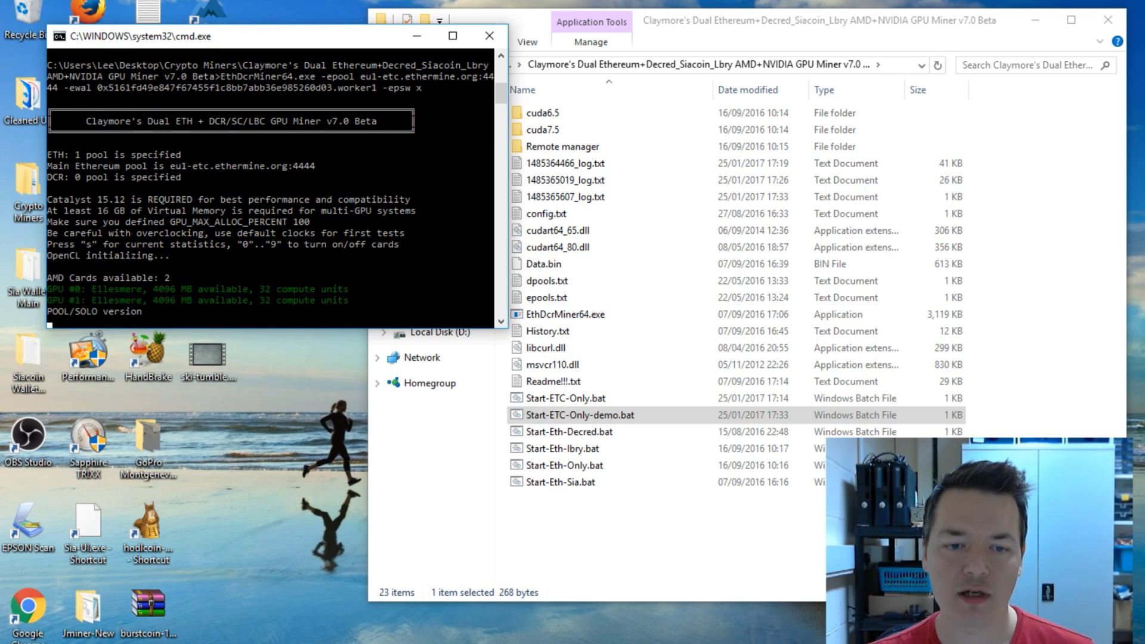
Switch to the browser with the pool page while the miner runs
mouse_move(451, 641)
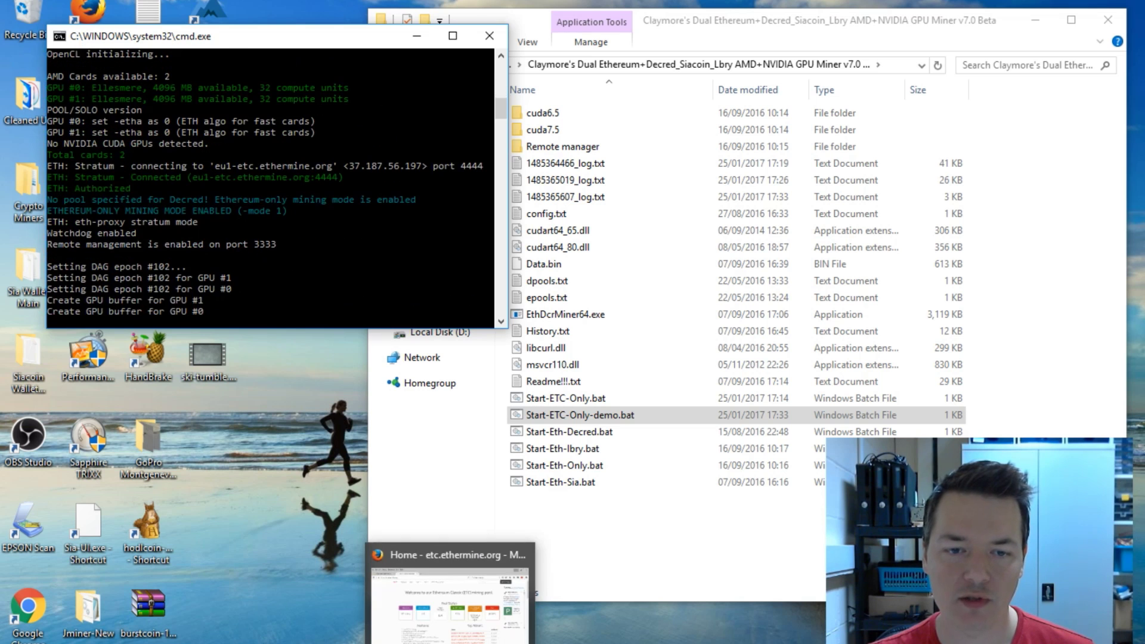
left_click(450, 597)
Search for ethermine.org in a new tab and open its home page
left_click(353, 19)
left_click(841, 45)
left_click(933, 47)
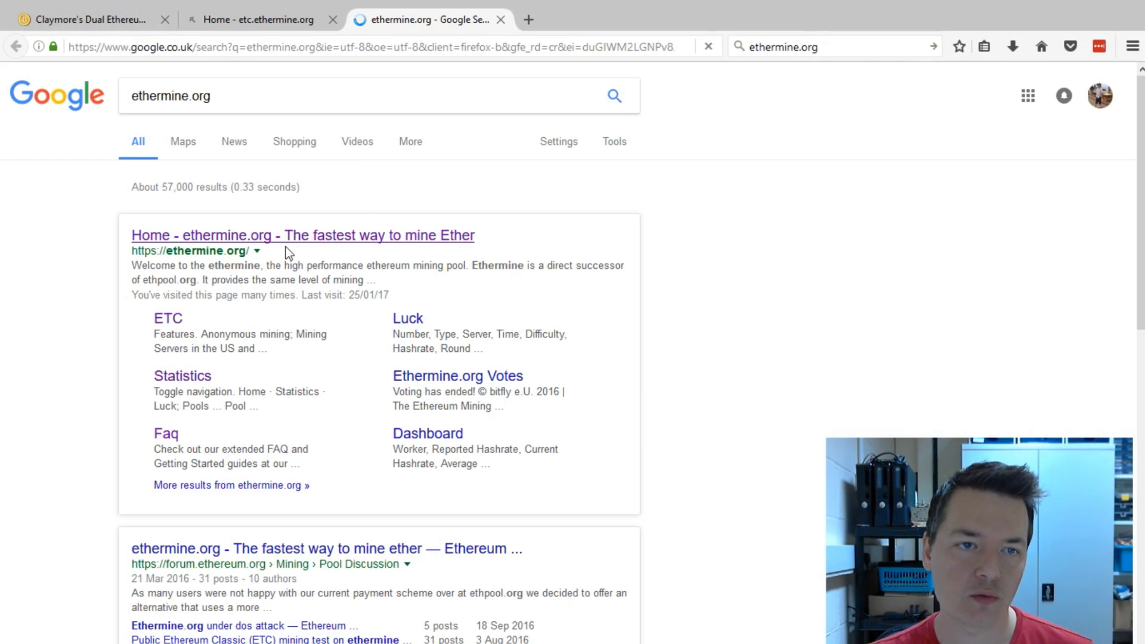
left_click(301, 234)
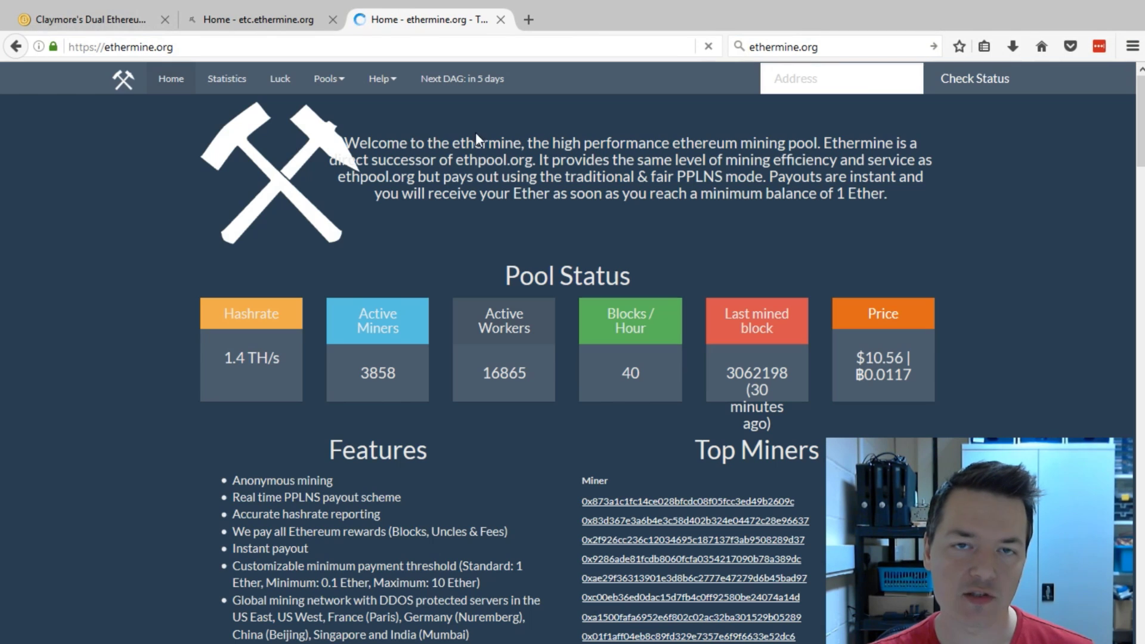
Look up the pasted wallet address, review the 4-worker dashboard, then close the tab
left_click(859, 80)
key("ctrl+v")
key("Return")
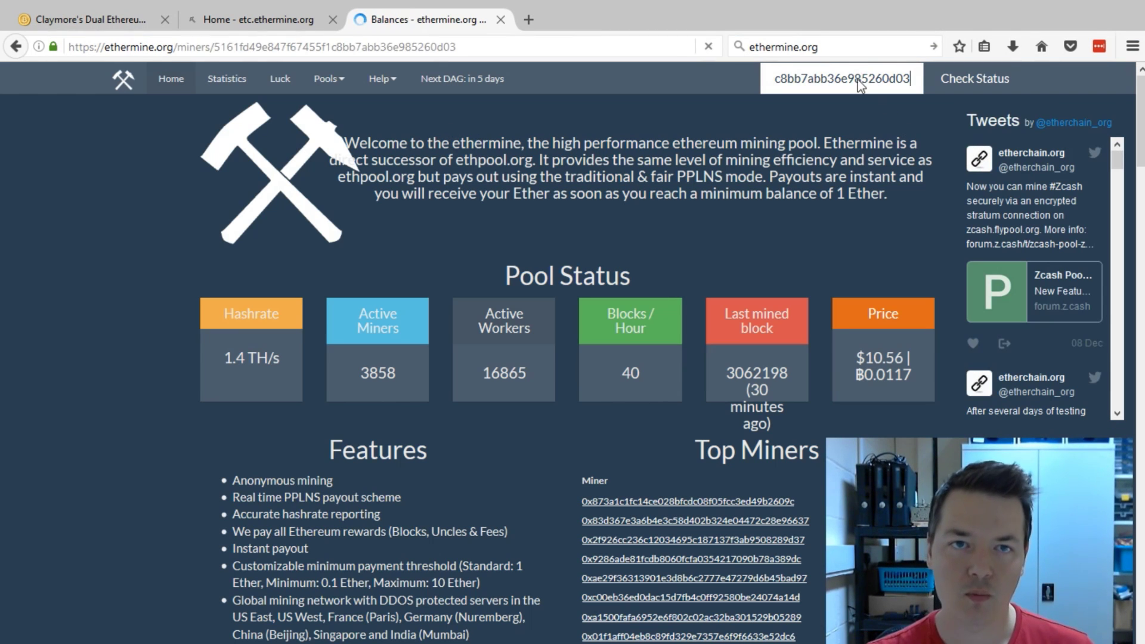
scroll(600, 248, "down", 2)
scroll(738, 296, "up", 2)
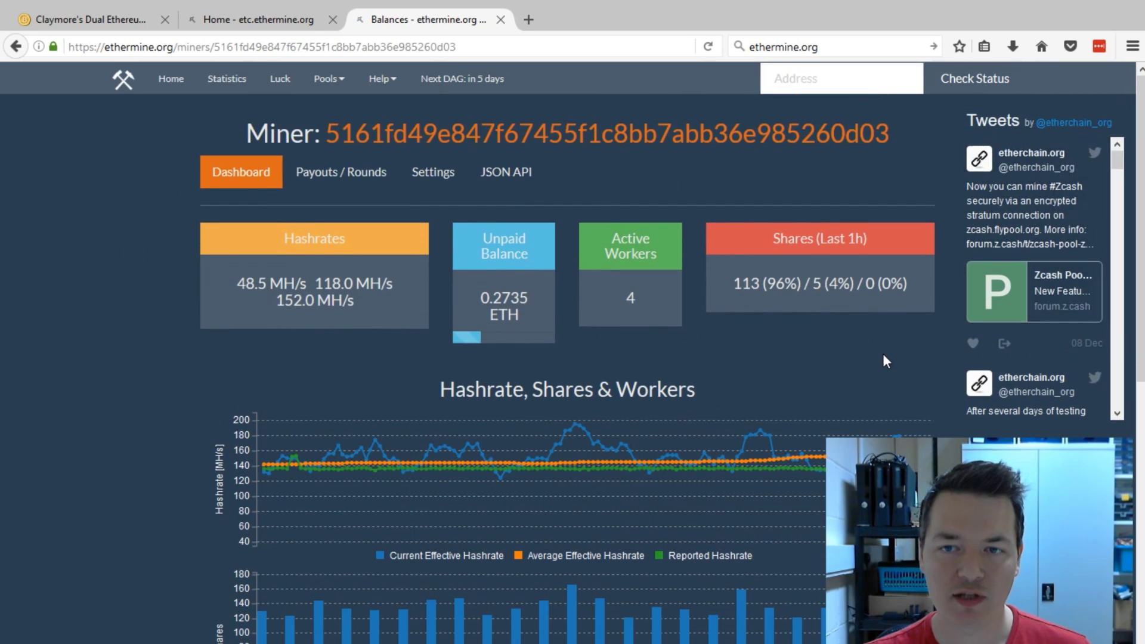
scroll(883, 354, "down", 2)
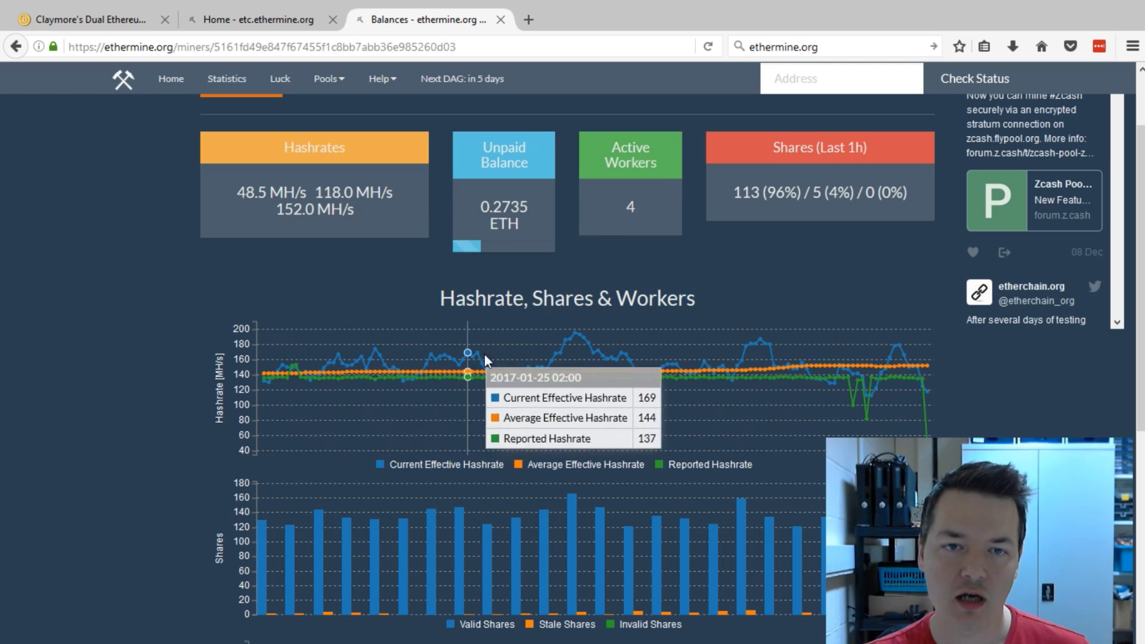
scroll(781, 325, "down", 5)
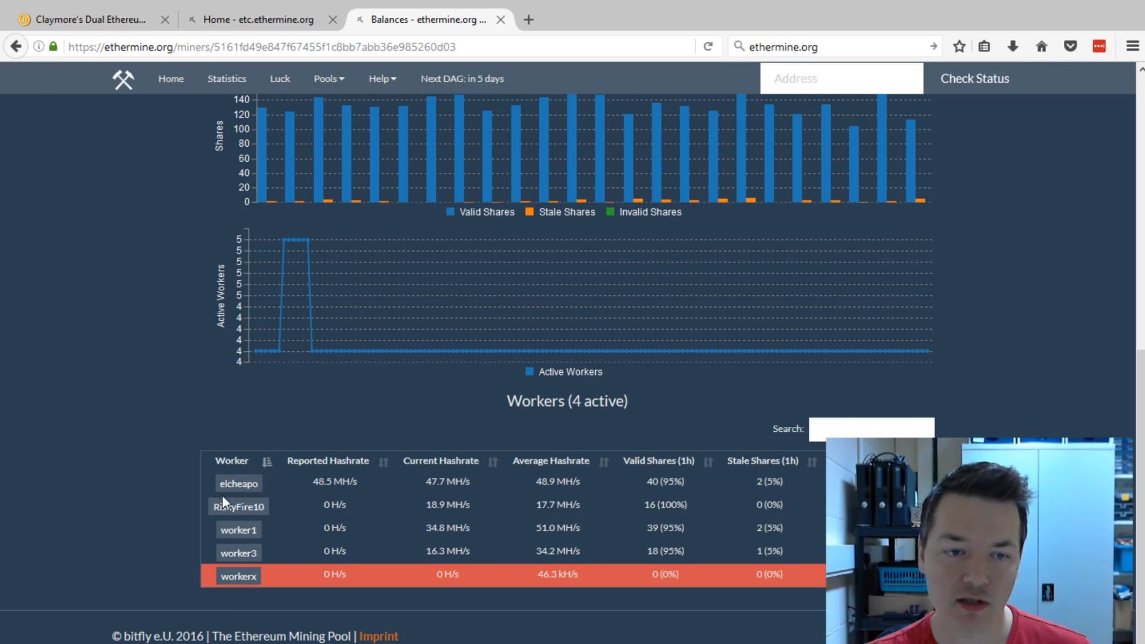
scroll(281, 435, "up", 8)
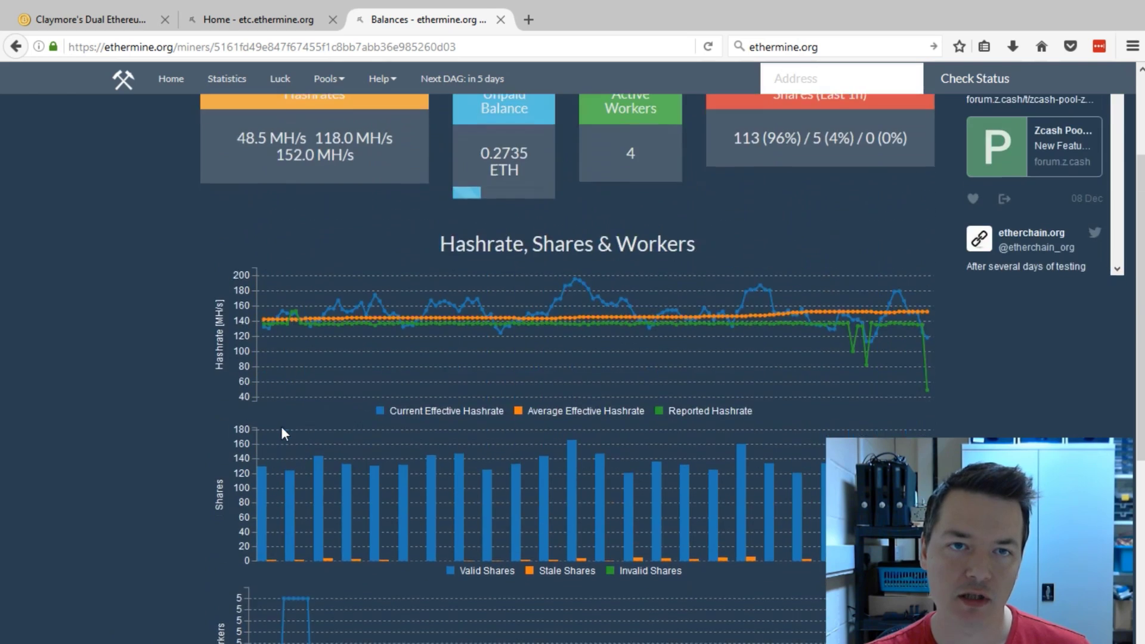
left_click(499, 19)
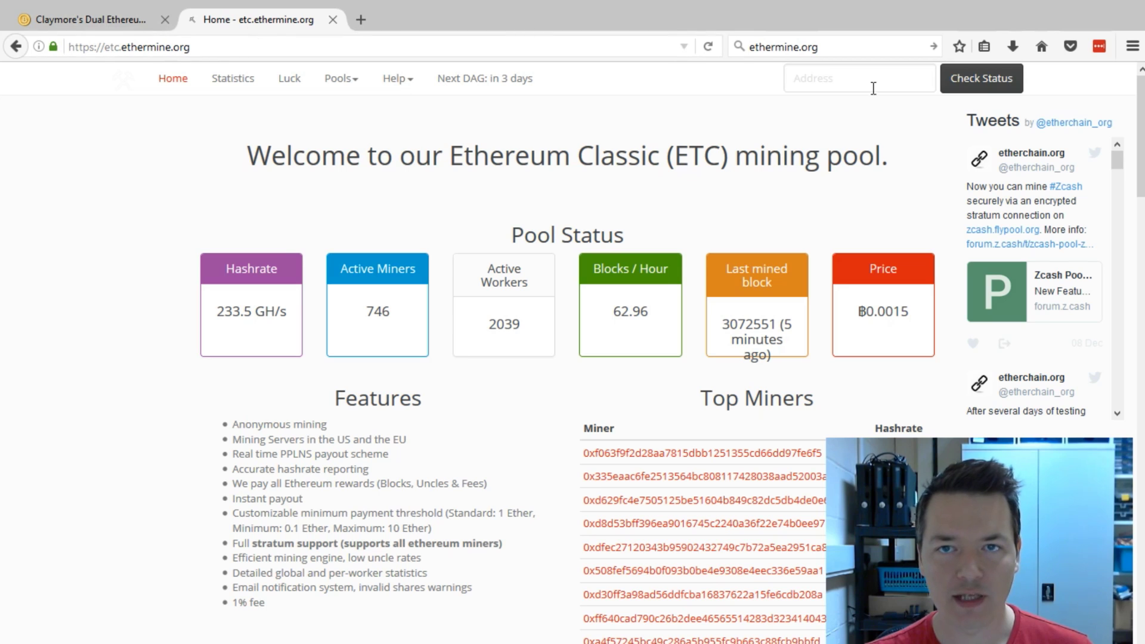
Look up the wallet on etc.ethermine.org: 1 active worker, 0.03689 ETC unpaid, 3 valid shares
left_click(831, 80)
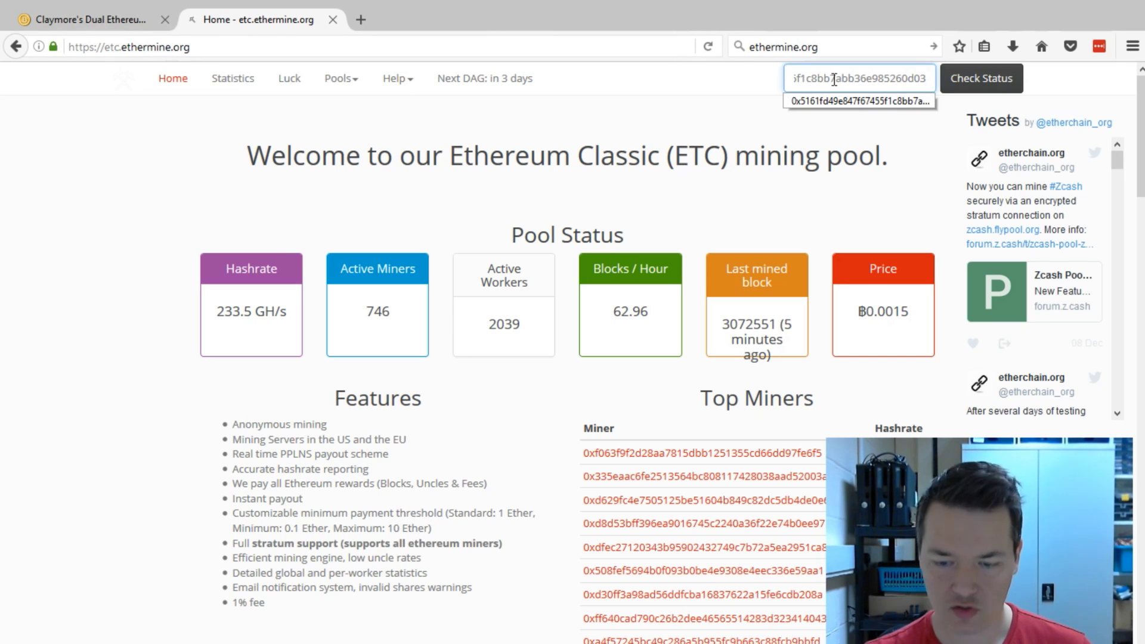
key("Return")
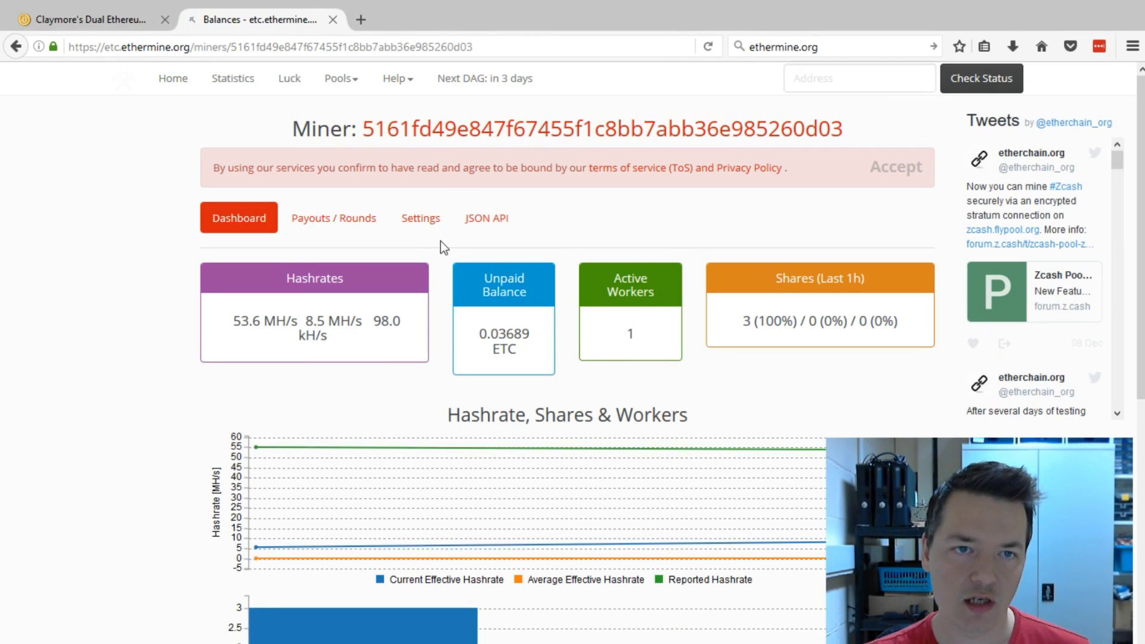
scroll(439, 332, "down", 3)
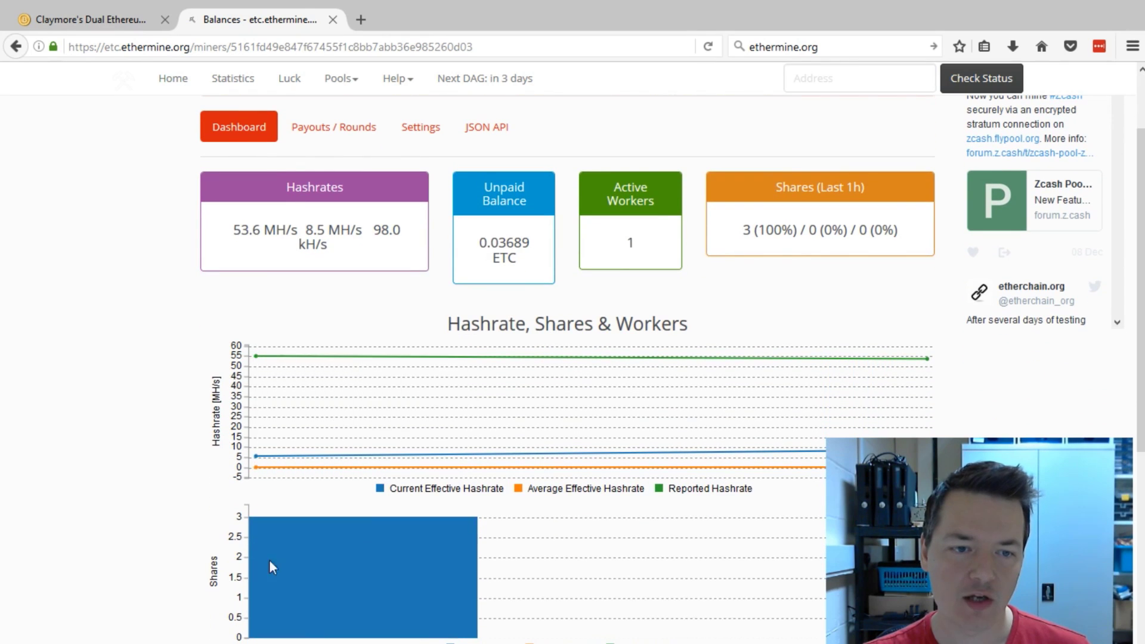
scroll(152, 448, "up", 3)
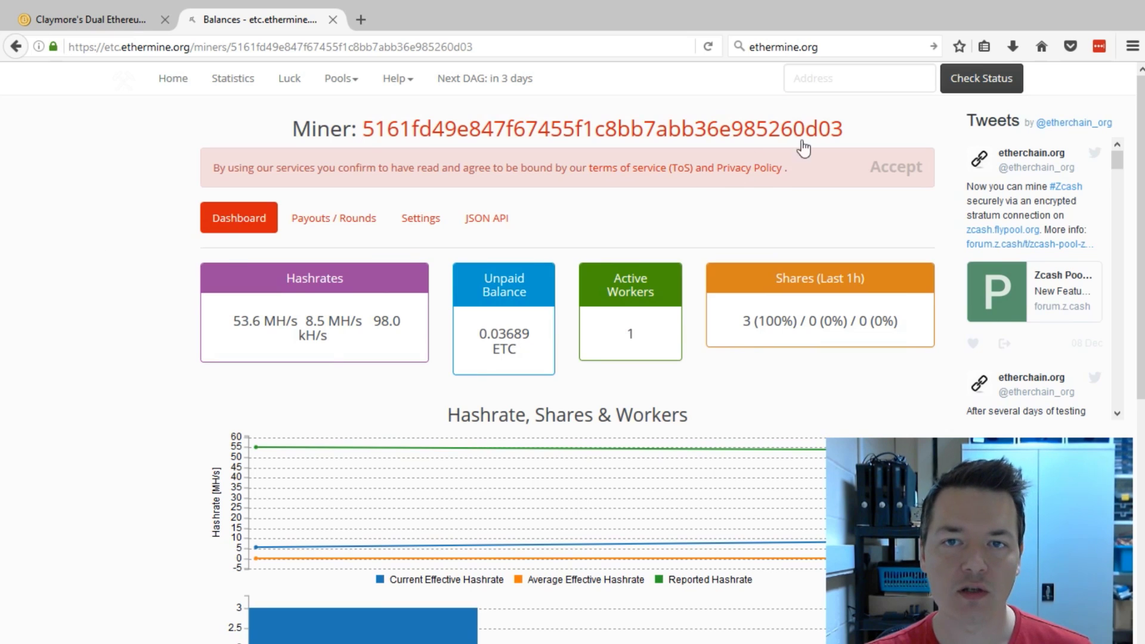
left_click_drag(855, 127, 127, 157)
Minimize the miner folder window and close the Command Prompt miner running at about 52 Mh/s
left_click(171, 159)
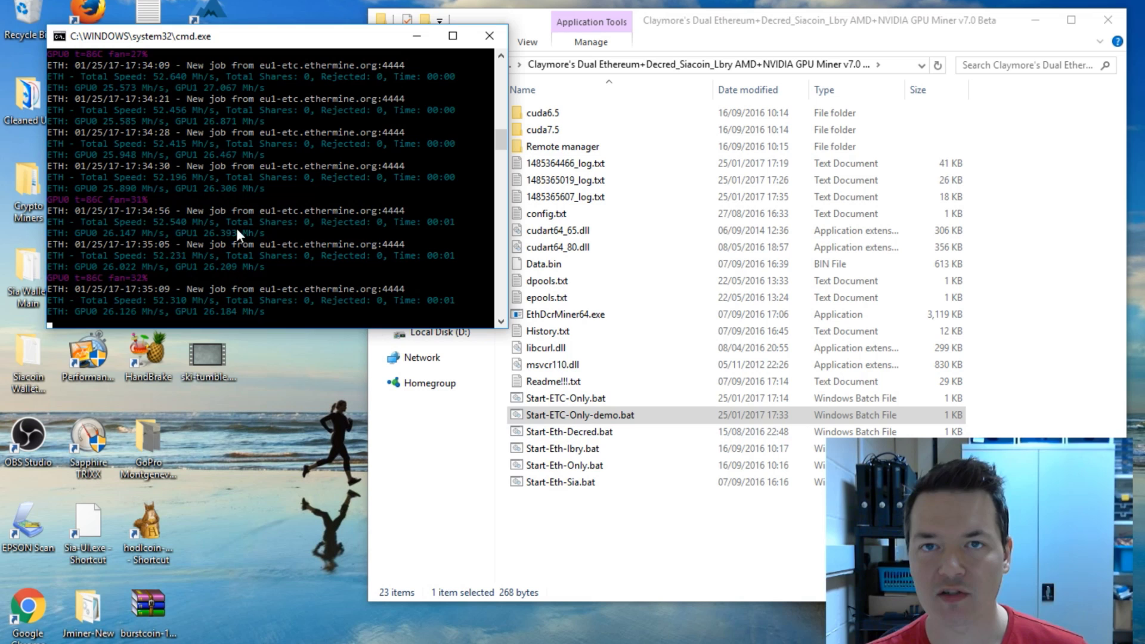
left_click(1035, 20)
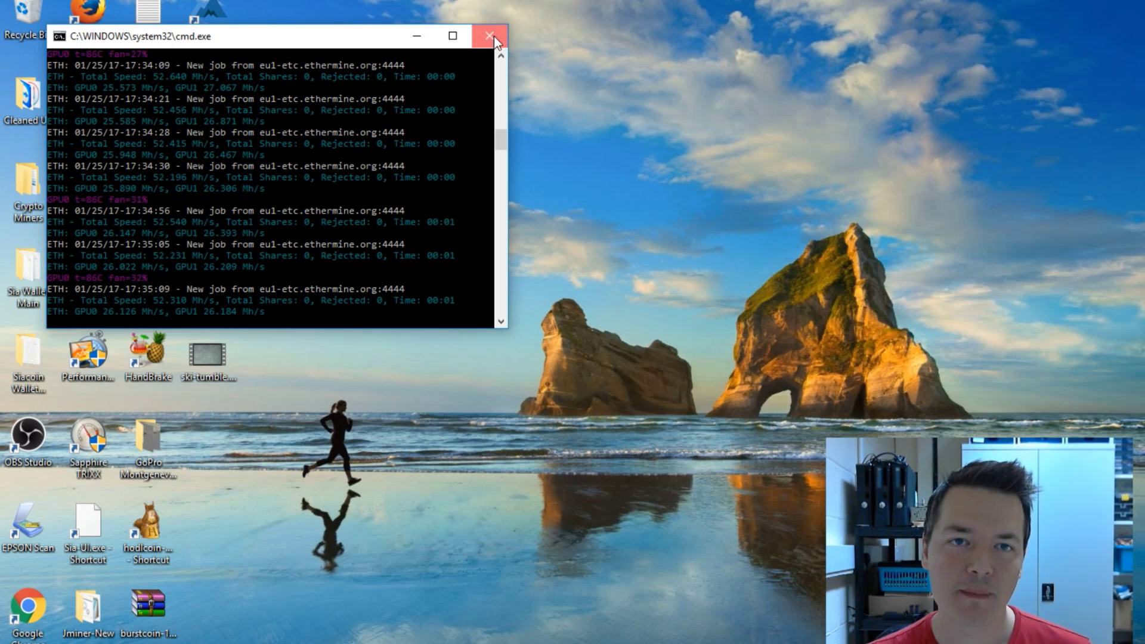
left_click(490, 37)
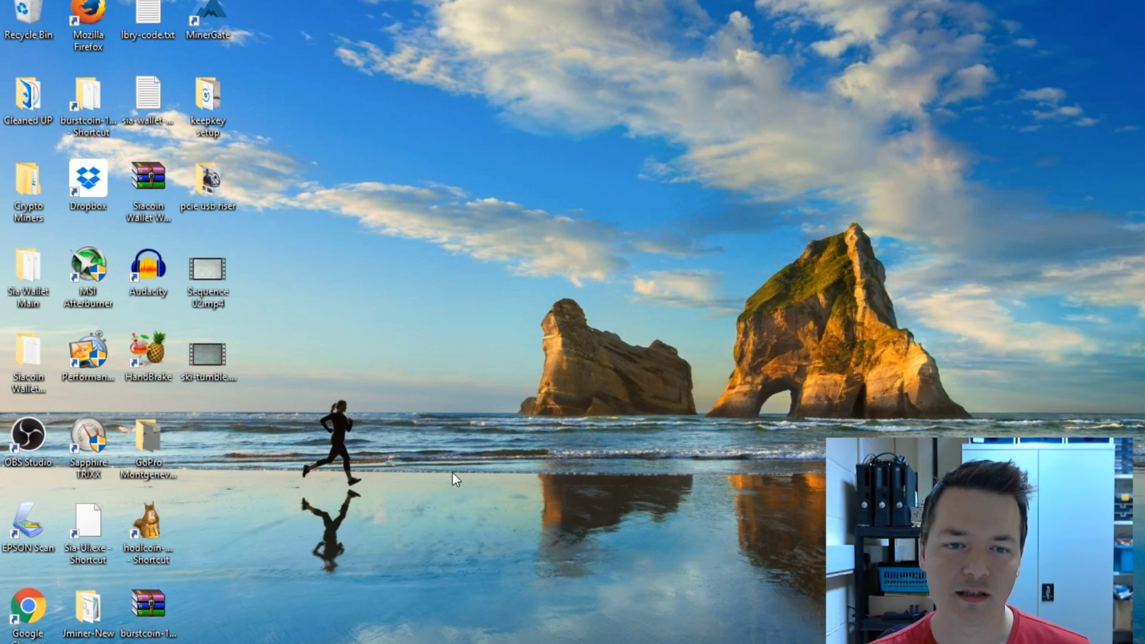